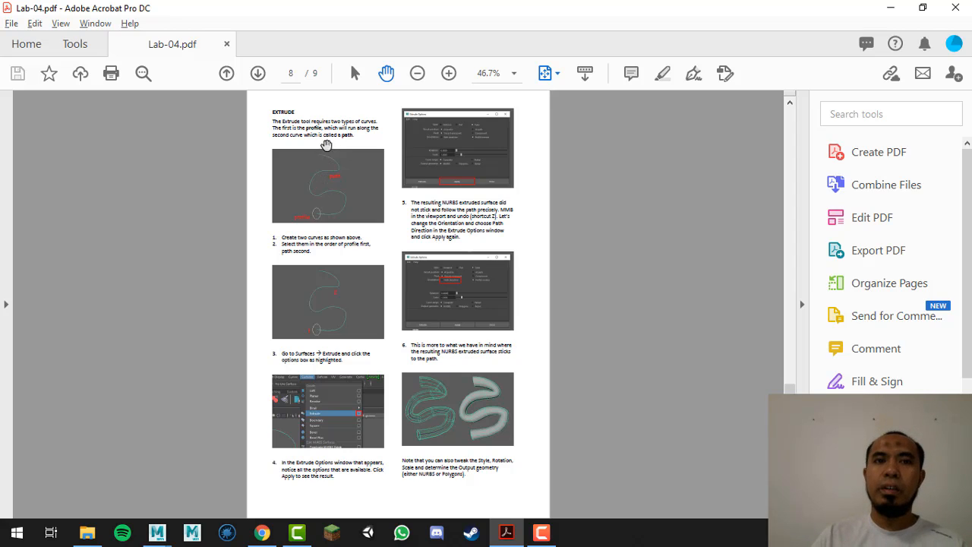
Fit the page of Lab-04.pdf to the window width to read the Extrude instructions
click(548, 73)
click(566, 98)
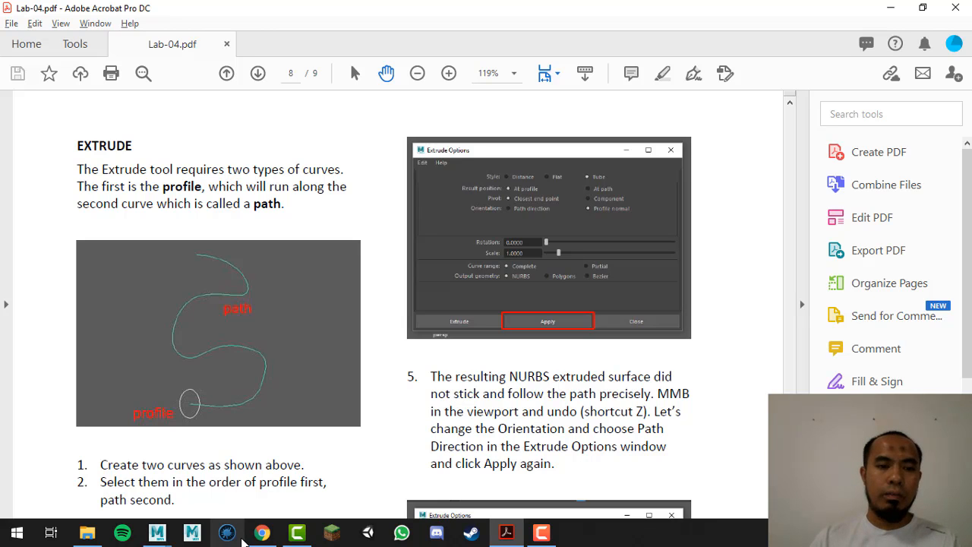
Switch to Autodesk Maya, create a NURBS circle at the origin and close the Extrude Options window
click(157, 532)
click(220, 498)
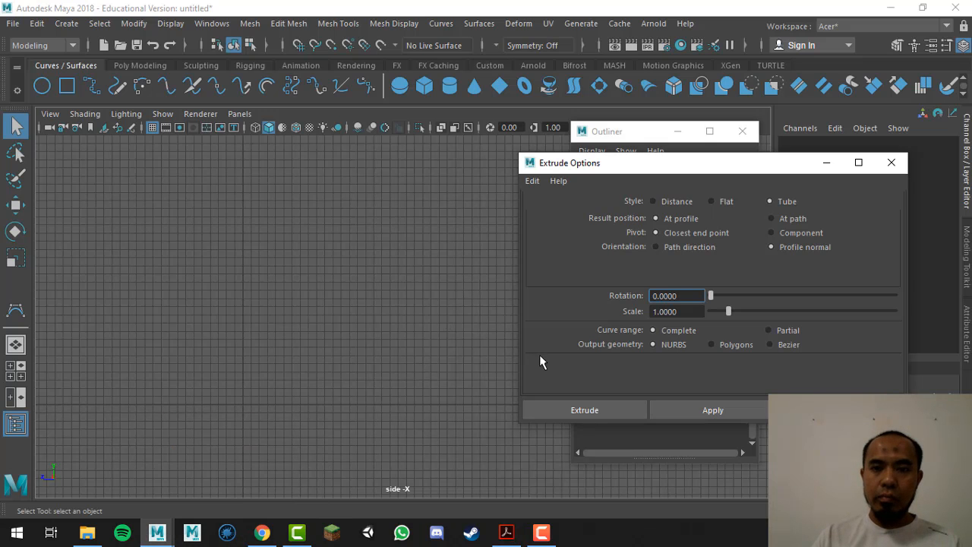
alt+middle_drag(320, 365, 396, 250)
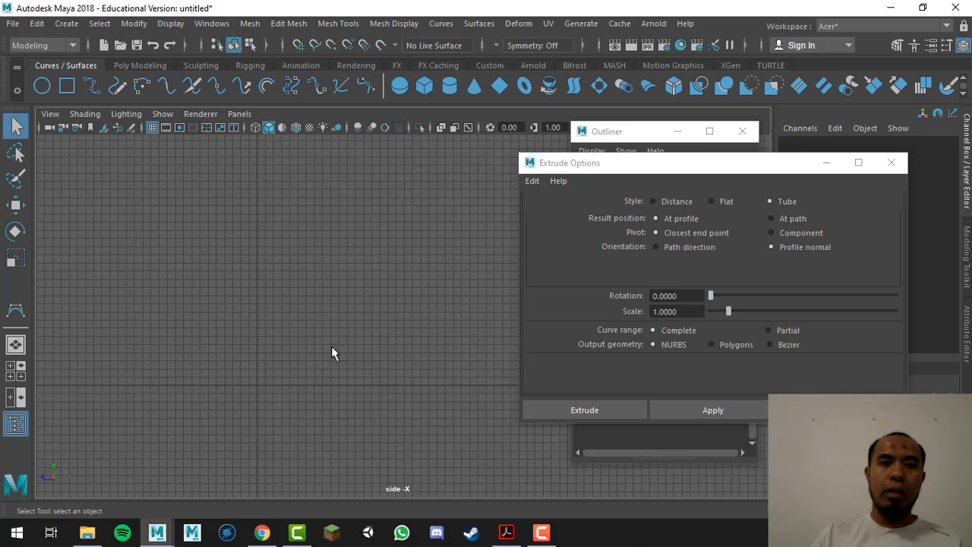
alt+right_drag(204, 347, 420, 435)
alt+middle_drag(312, 385, 354, 466)
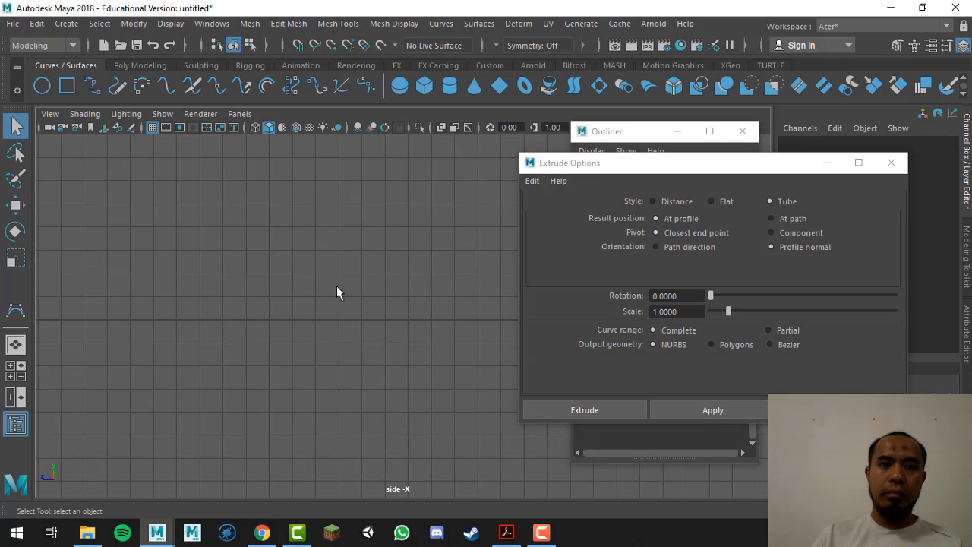
alt+middle_drag(338, 253, 343, 319)
alt+right_drag(344, 319, 211, 325)
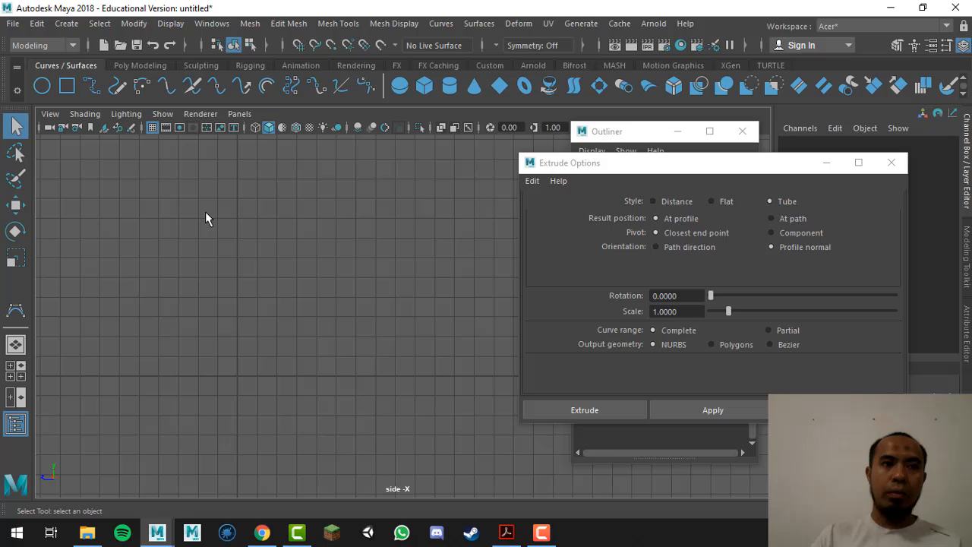
click(44, 88)
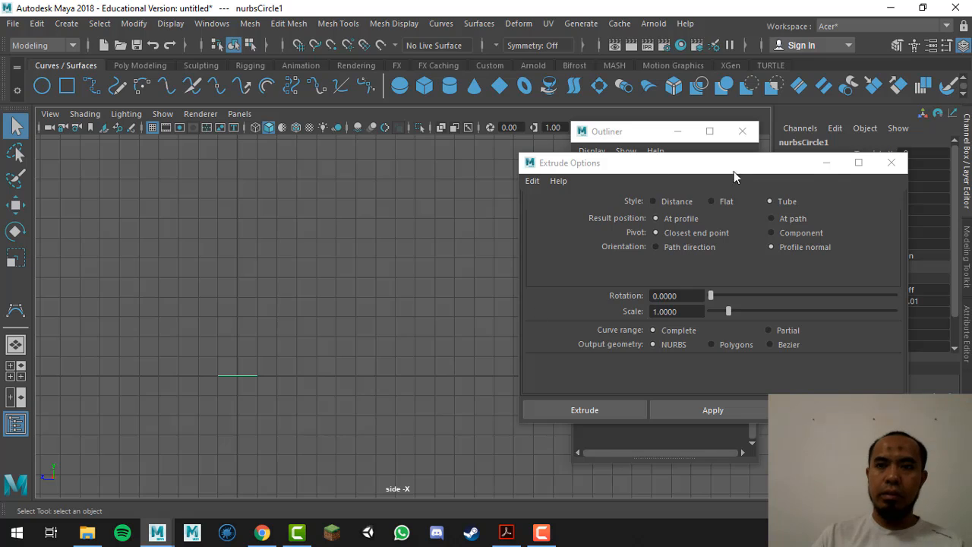
click(890, 163)
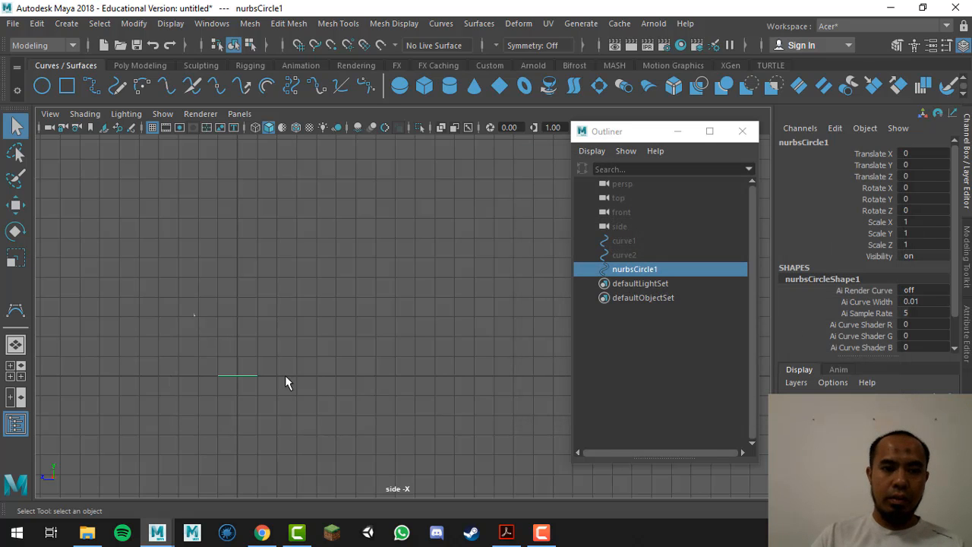
Start a CV curve in the side view with its first point snapped to the circle's centre at the grid origin
alt+middle_drag(293, 380, 316, 356)
alt+right_drag(334, 299, 338, 308)
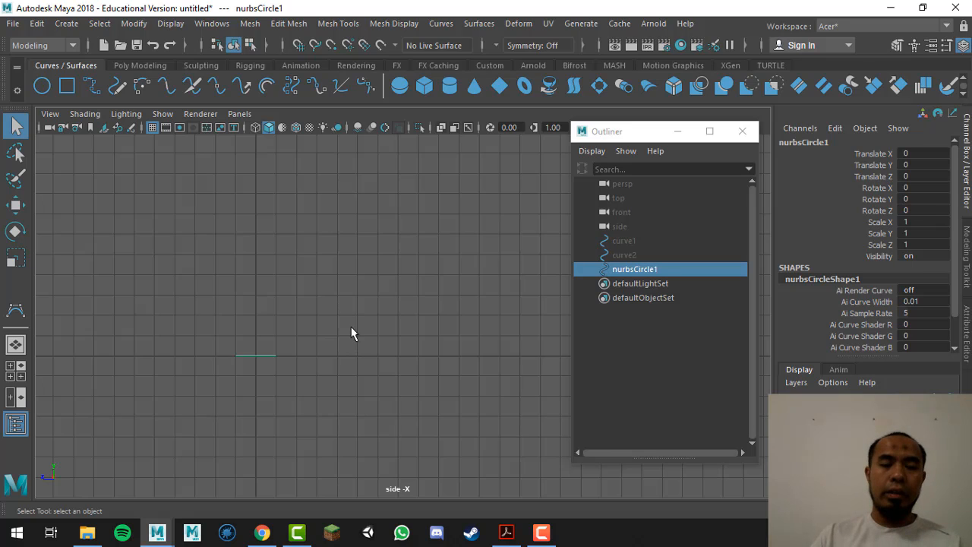
alt+middle_drag(333, 327, 279, 344)
alt+middle_drag(301, 279, 296, 282)
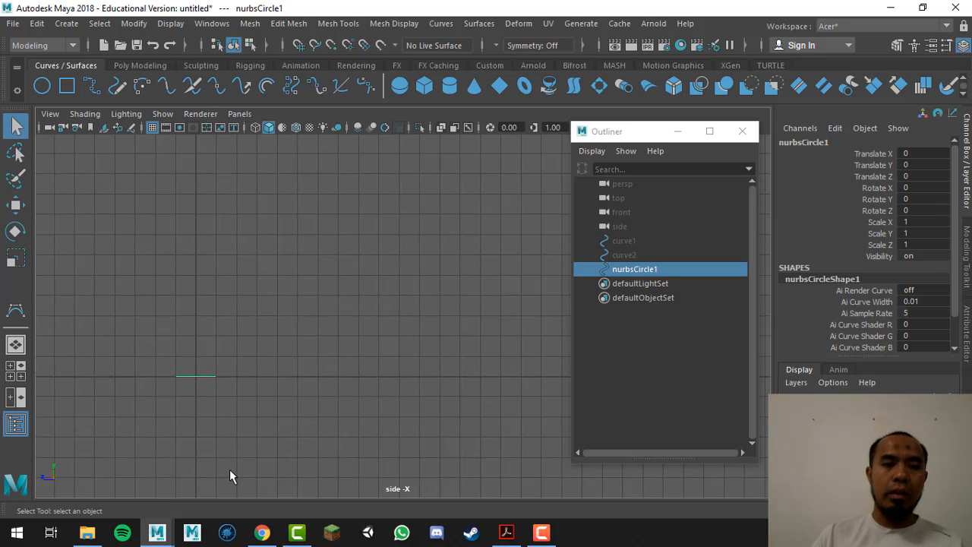
click(71, 26)
mouse_move(115, 139)
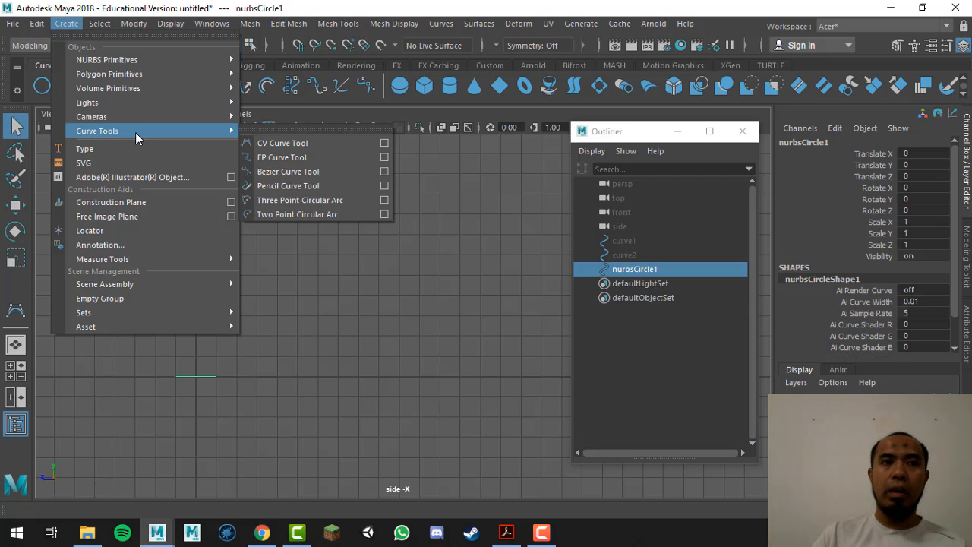
click(278, 143)
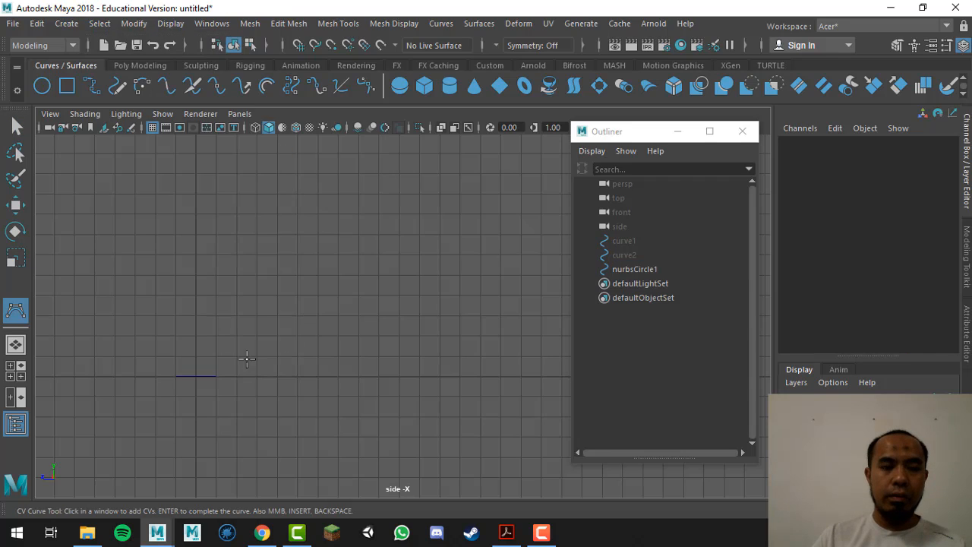
key(x)
click(196, 375)
click(292, 374)
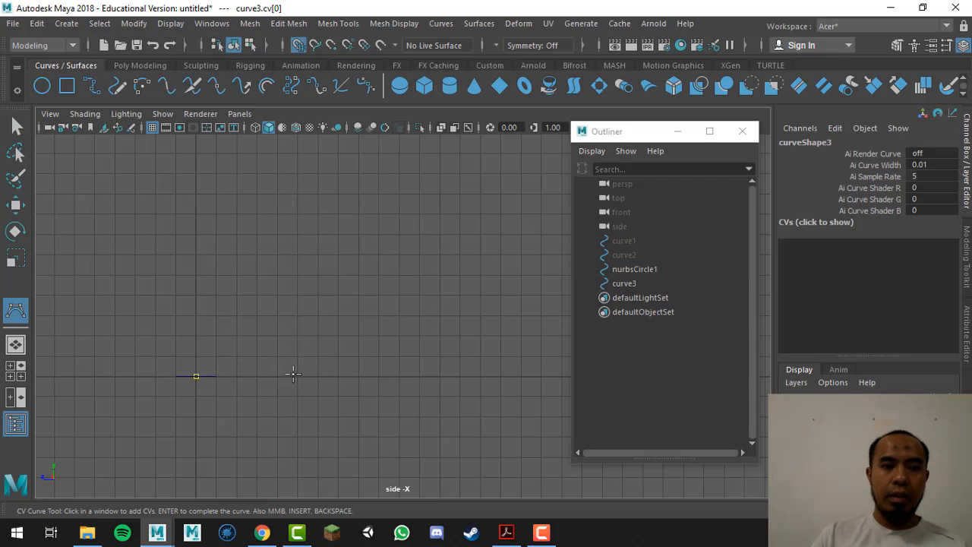
Continue the CV curve outward and upward, bending it back to form the lower bowl of an S shape
alt+middle_drag(366, 354, 313, 340)
scroll(312, 340, down, 1)
drag(349, 338, 370, 332)
click(455, 247)
alt+middle_drag(410, 319, 422, 350)
click(457, 226)
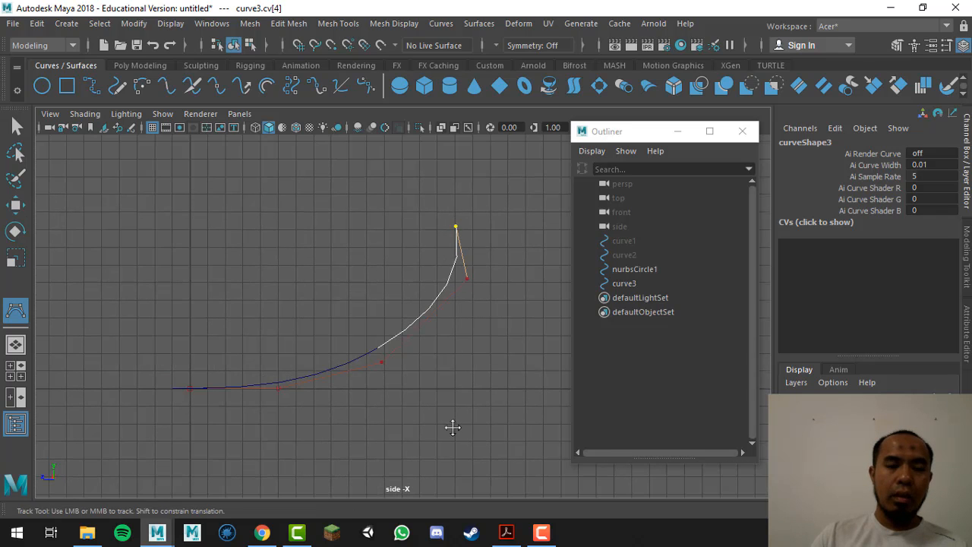
alt+middle_drag(451, 425, 457, 492)
alt+right_drag(457, 492, 125, 353)
drag(403, 268, 389, 260)
click(341, 288)
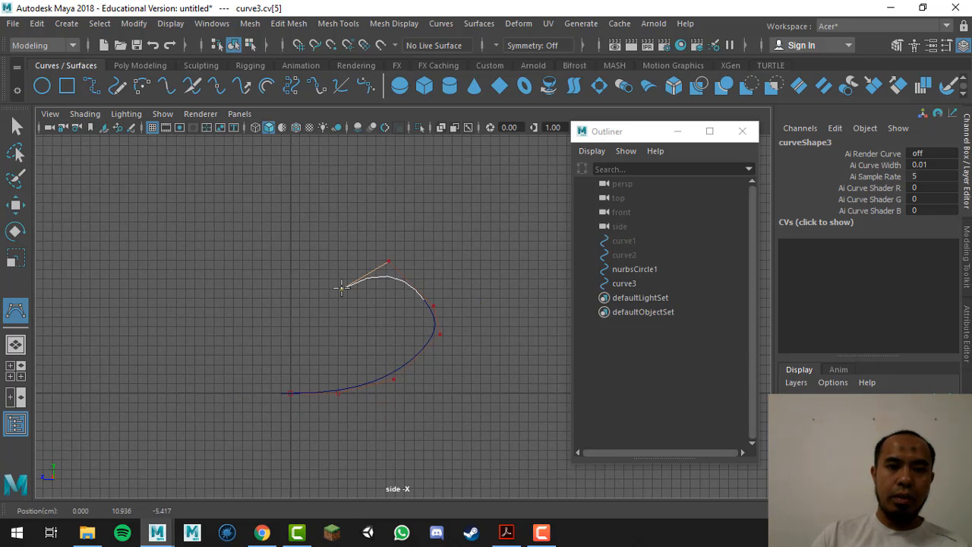
Add control points for the upper bend of the S shape and finish the path curve
click(244, 305)
click(235, 260)
click(200, 217)
alt+middle_drag(239, 233, 238, 292)
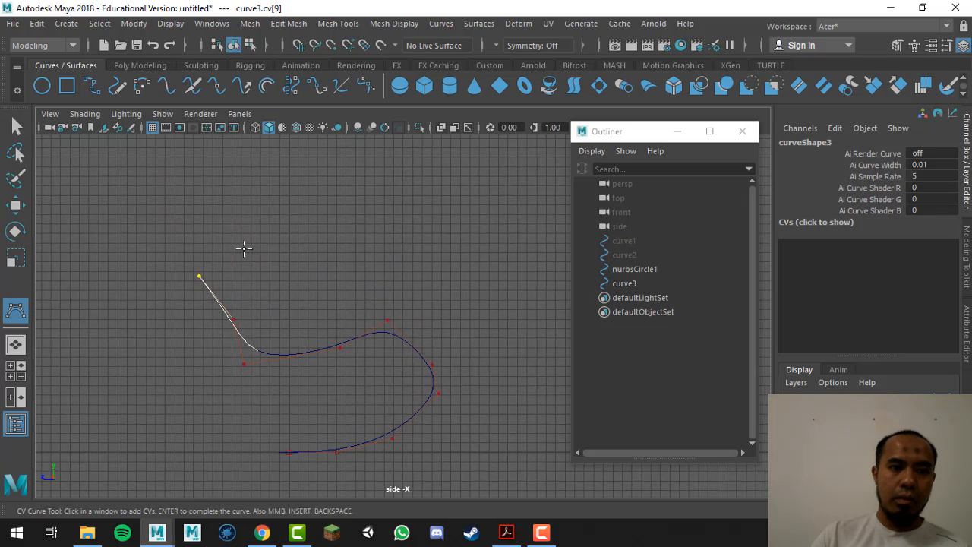
click(247, 216)
click(314, 202)
click(345, 213)
click(379, 219)
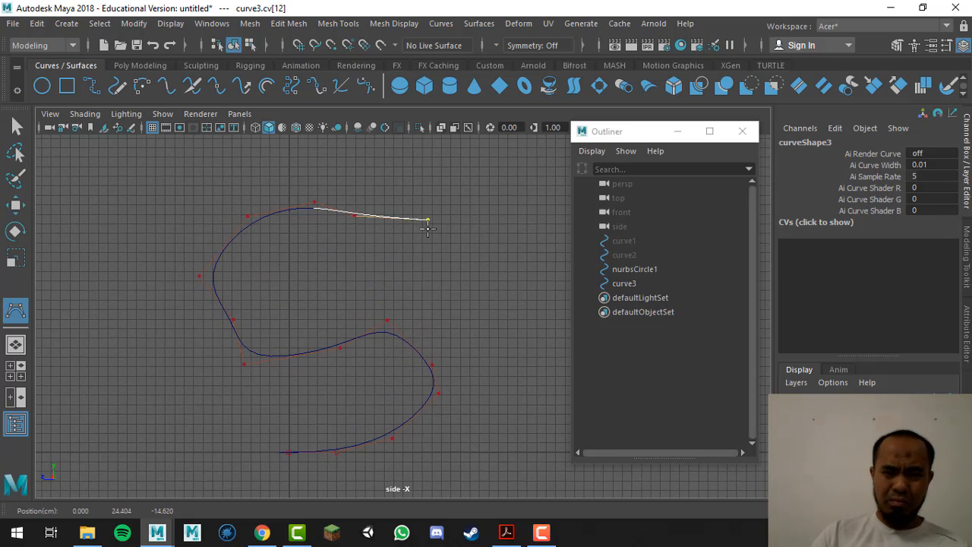
click(421, 229)
click(450, 225)
key(Return)
Rotate the circle at the start of the path so that its Rotate X is -90
alt+middle_drag(402, 264, 387, 190)
alt+middle_drag(372, 343, 375, 355)
click(269, 388)
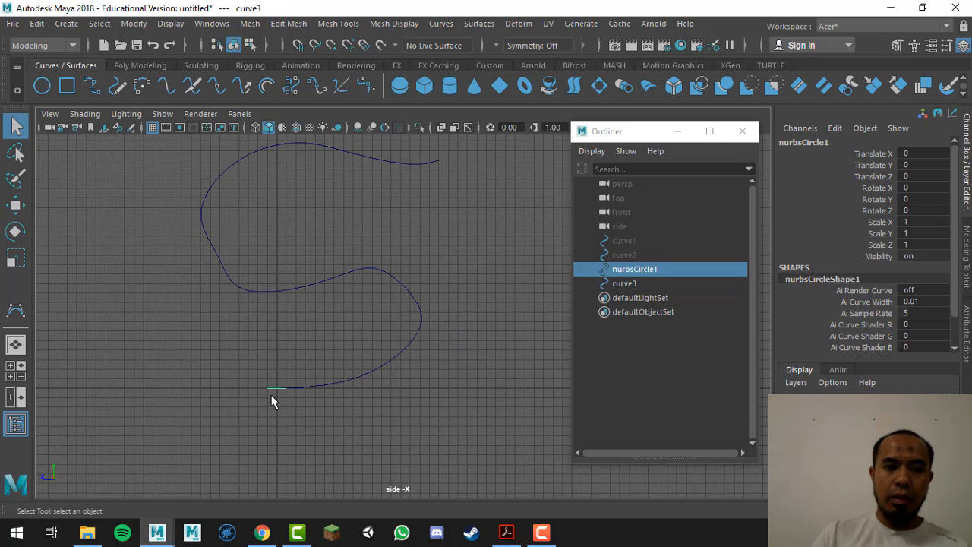
ctrl+alt+drag(245, 354, 325, 416)
alt+middle_drag(321, 418, 281, 446)
key(e)
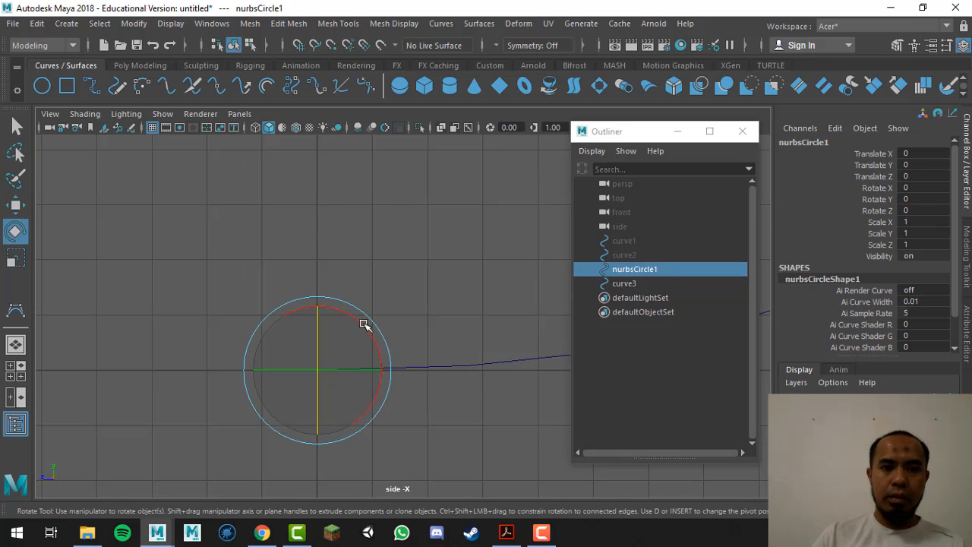
drag(362, 322, 354, 412)
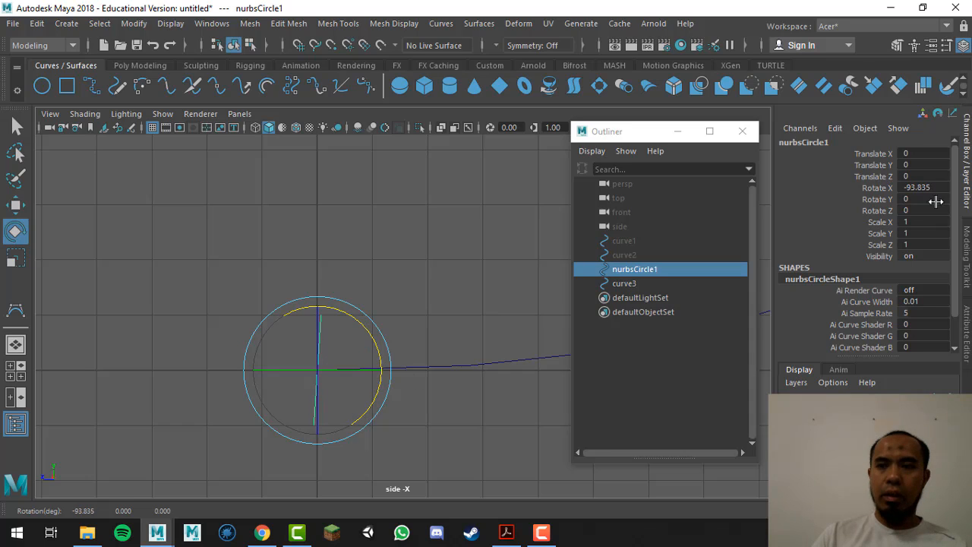
click(932, 186)
text(-90)
key(Return)
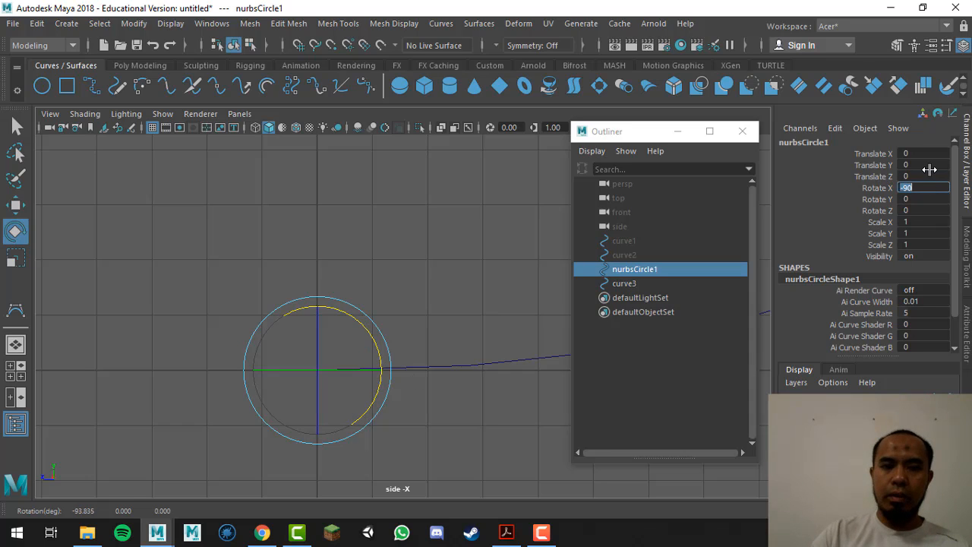
click(492, 245)
alt+middle_drag(441, 287, 348, 286)
key(q)
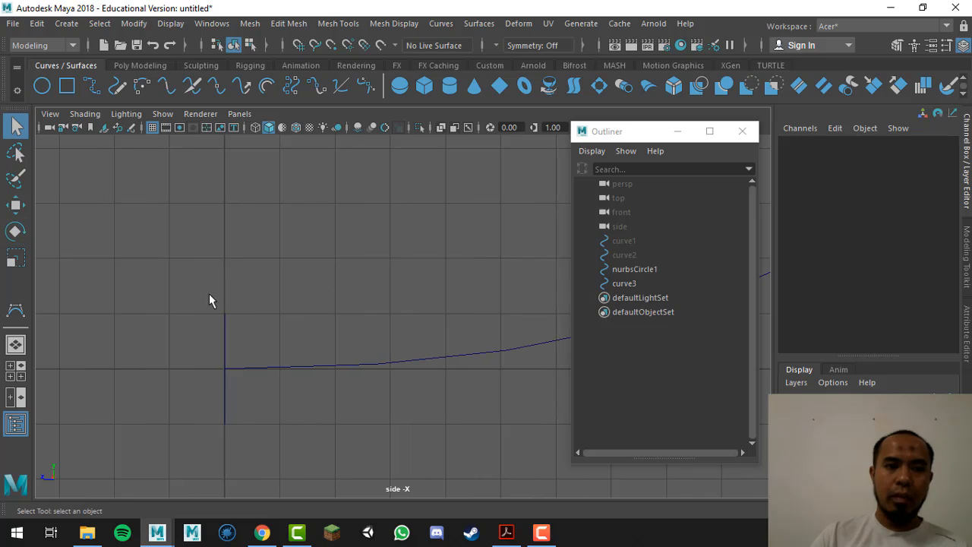
drag(209, 293, 275, 327)
key(e)
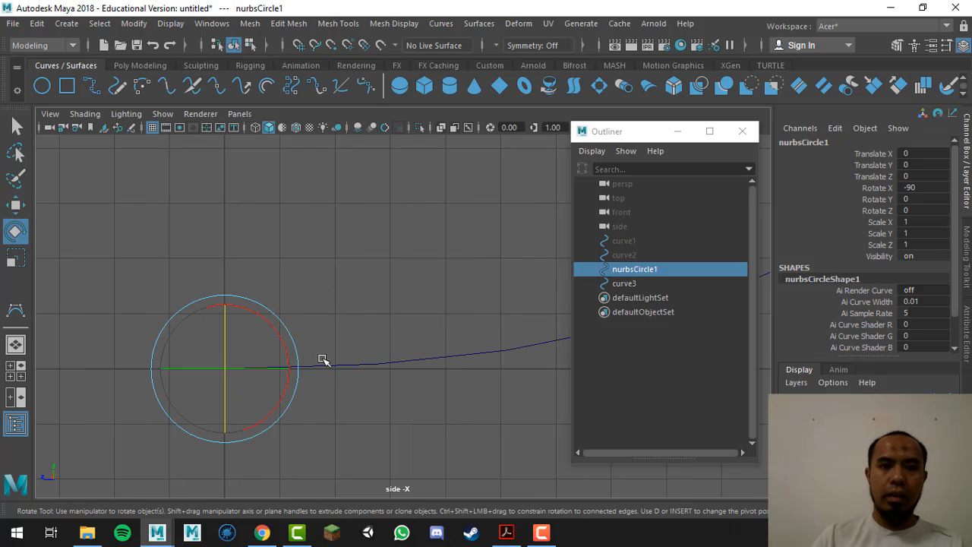
key(w)
alt+right_drag(349, 373, 161, 361)
key(q)
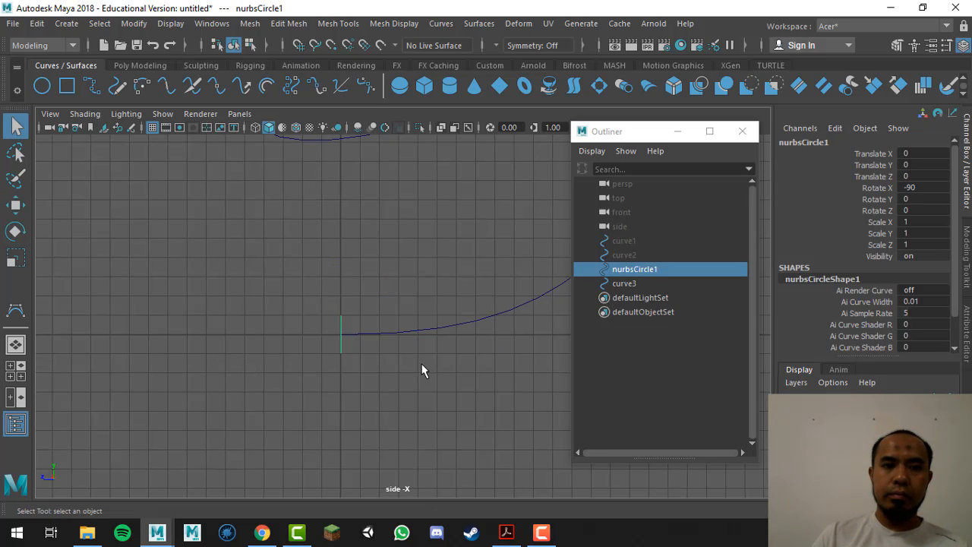
alt+middle_drag(331, 340, 283, 363)
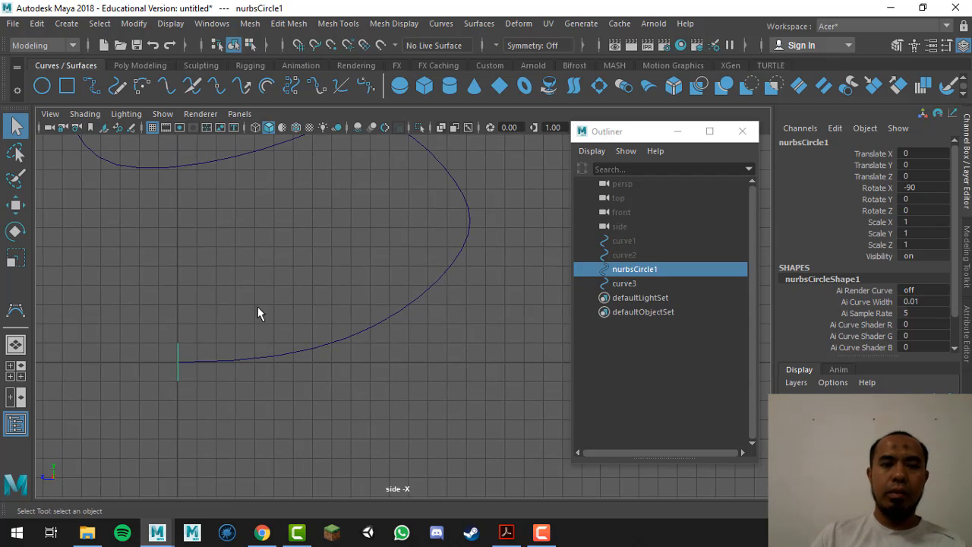
Select the profile circle first and add the S-shaped path curve to the selection second
click(169, 334)
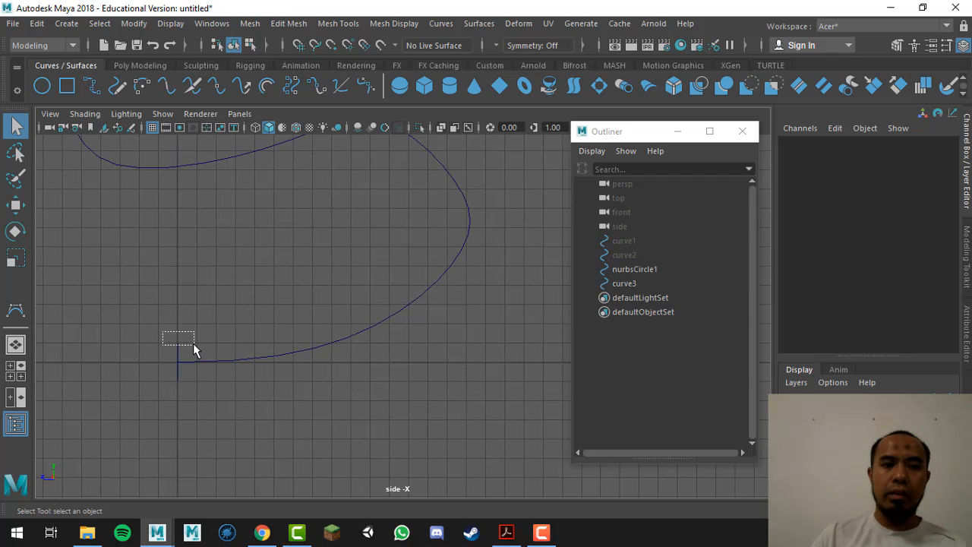
drag(194, 345, 199, 348)
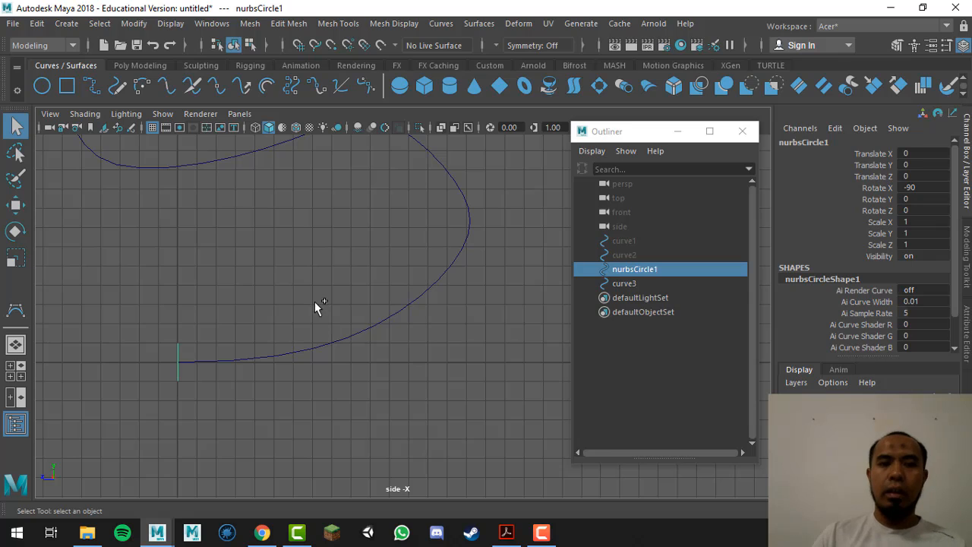
shift+drag(315, 302, 381, 398)
alt+middle_drag(313, 289, 320, 342)
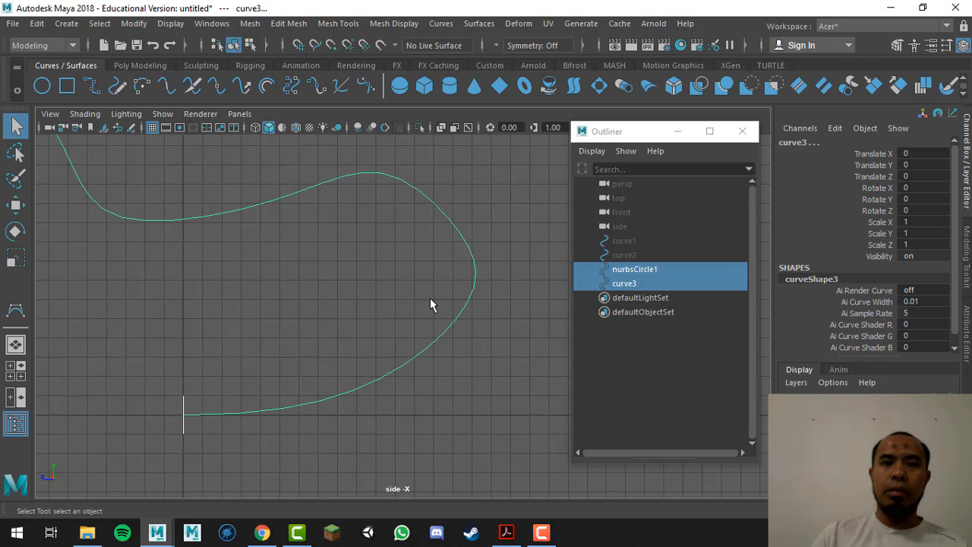
alt+right_drag(429, 297, 284, 310)
alt+middle_drag(284, 313, 272, 395)
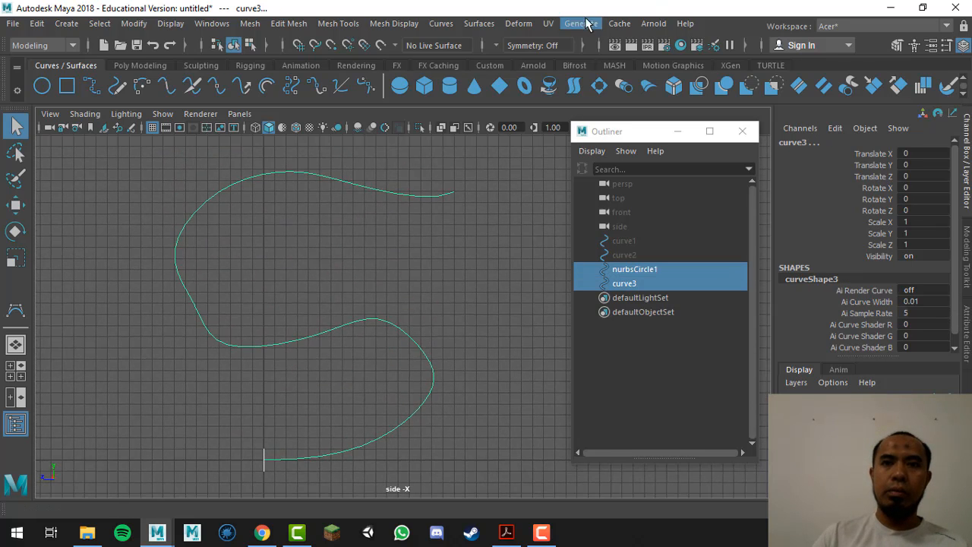
Reset the surface Extrude options to their defaults (Tube, At profile, Profile normal, NURBS) and apply the extrusion to the selected curves
click(478, 23)
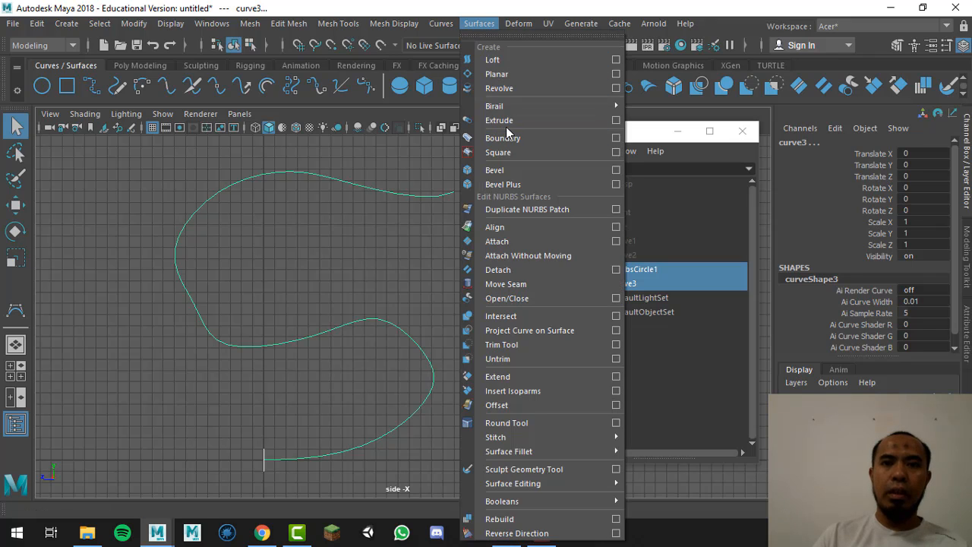
click(616, 121)
drag(641, 168, 591, 152)
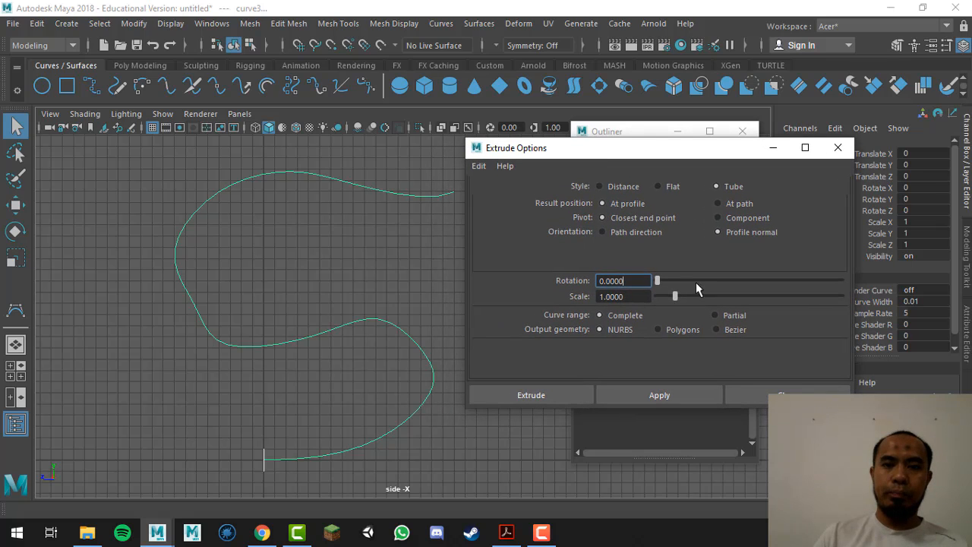
click(478, 166)
click(507, 193)
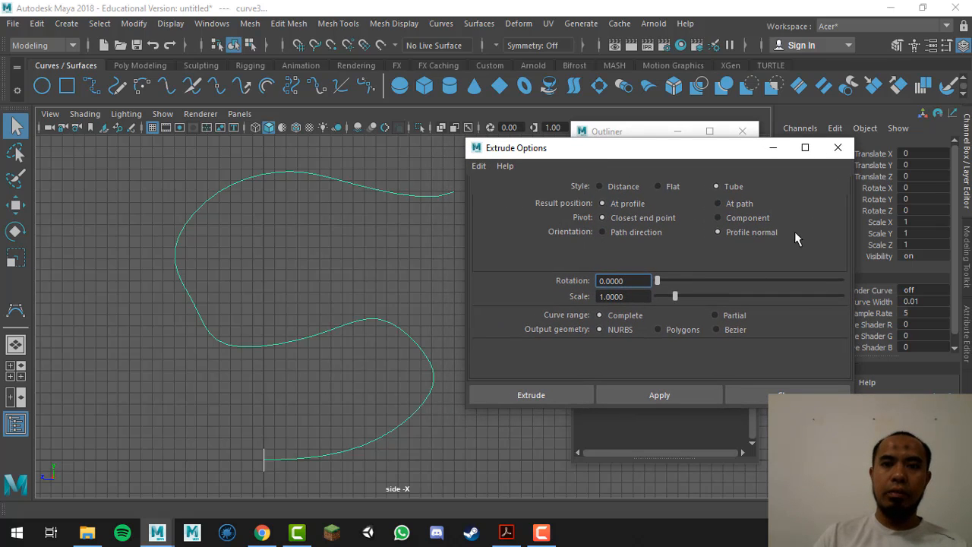
click(650, 398)
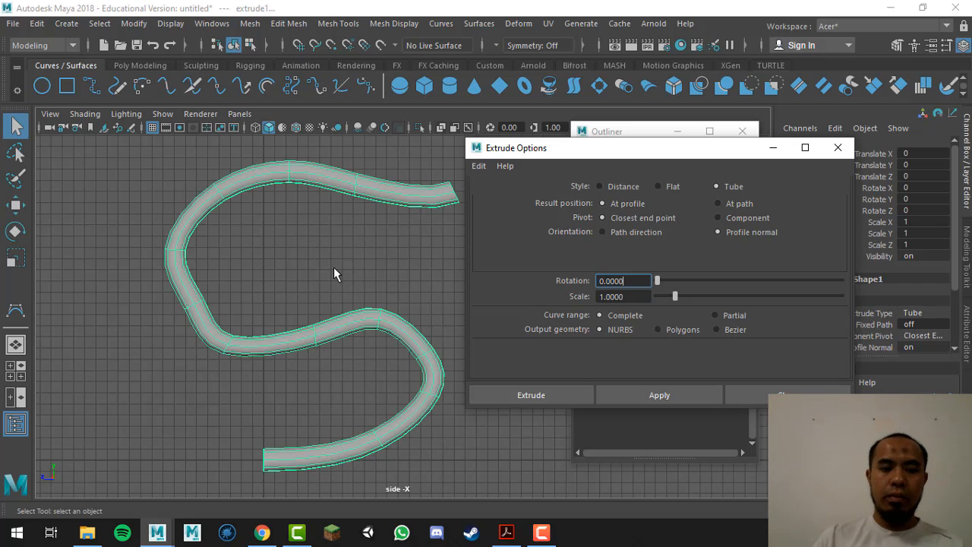
Inspect the extruded tube along the S-shaped path in wireframe and in shaded display
key(4)
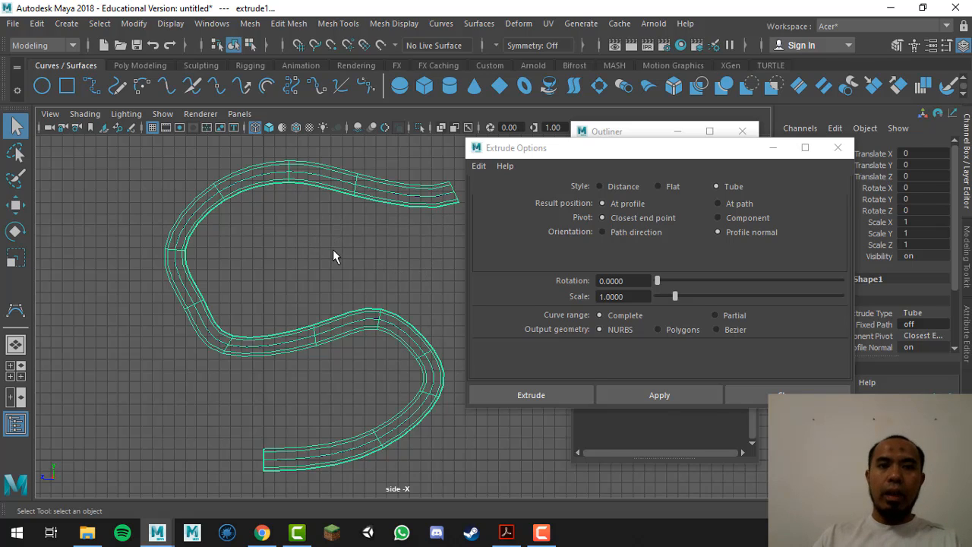
key(5)
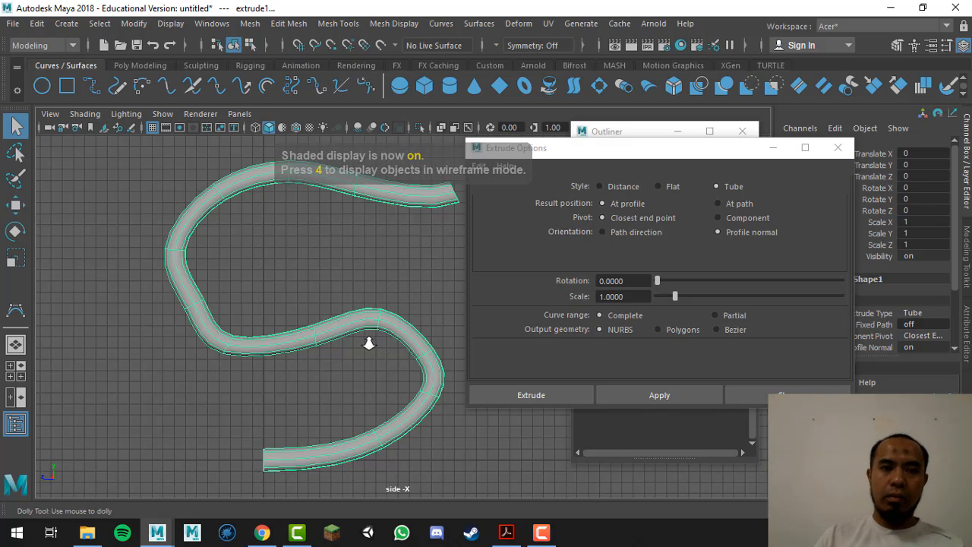
alt+right_drag(368, 341, 295, 334)
alt+middle_drag(295, 340, 219, 321)
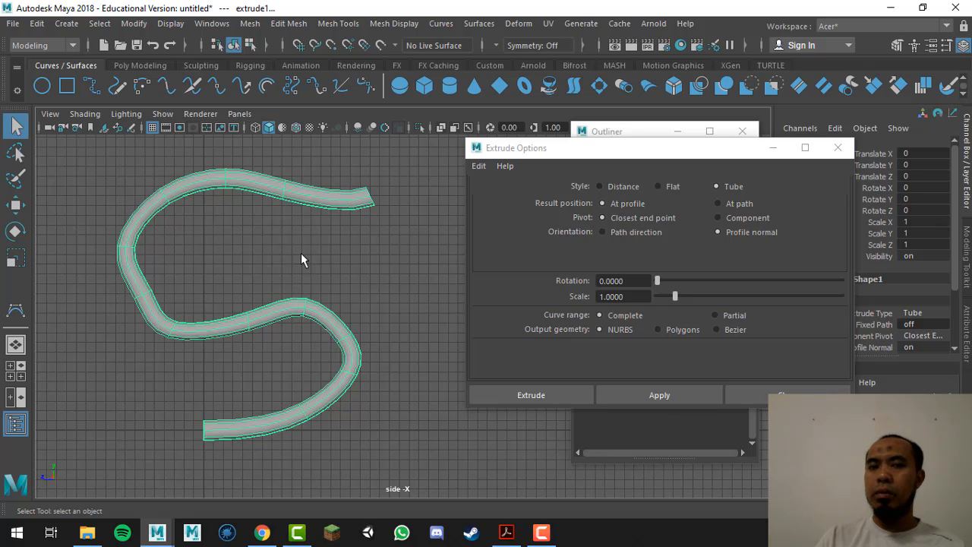
Delete the extruded tube and the S-shaped path curve, keeping only the profile circle
click(316, 325)
click(316, 325)
key(Delete)
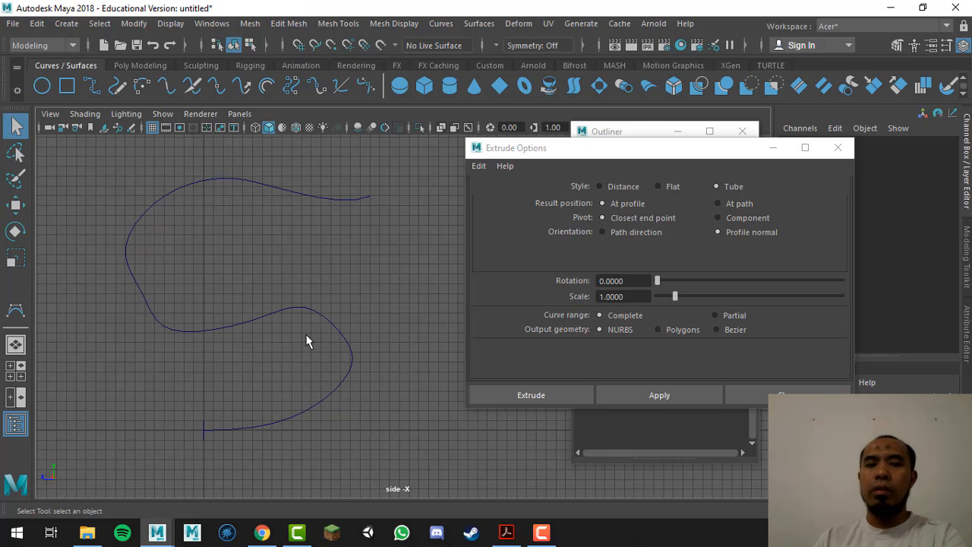
drag(280, 274, 367, 363)
key(Delete)
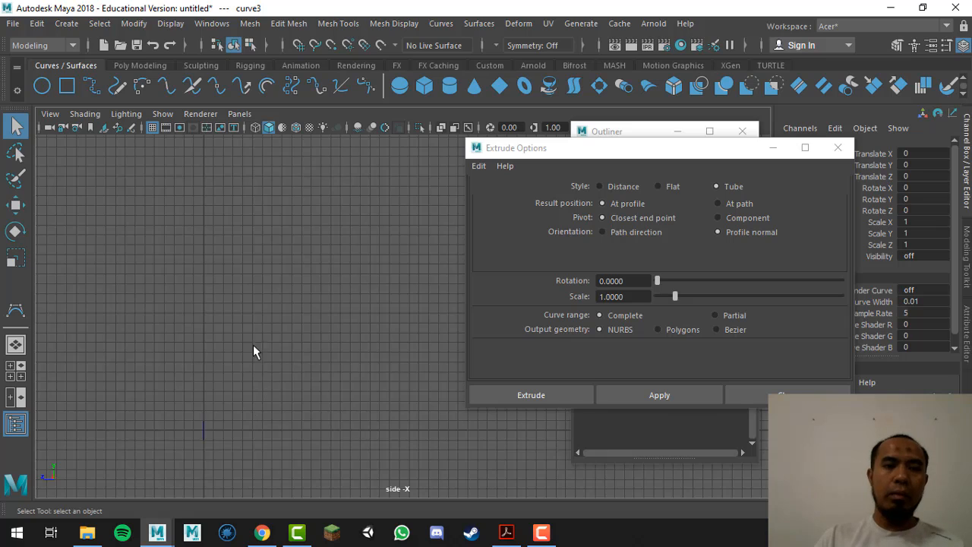
Start a CV curve snapped to the circle's centre in the side view, curving upward and bending back over its start
click(66, 24)
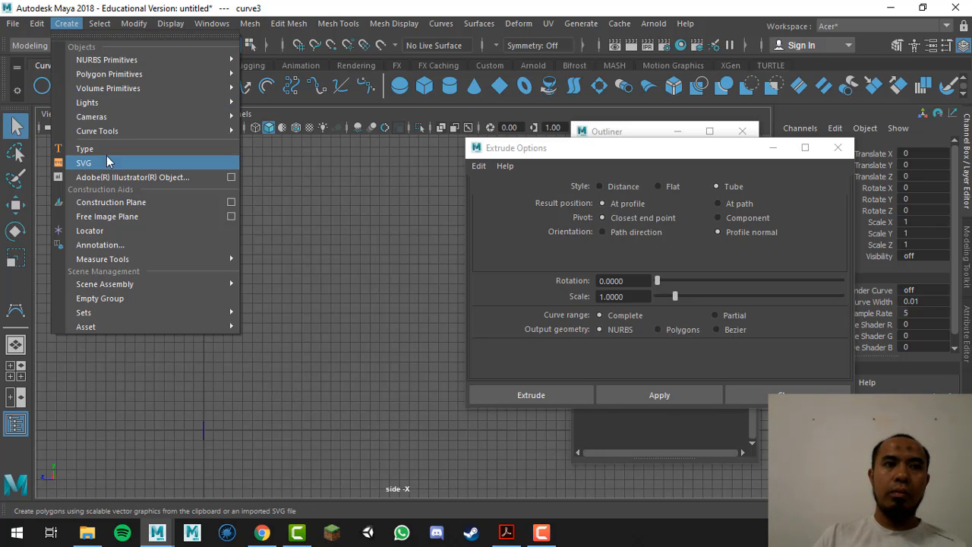
mouse_move(140, 129)
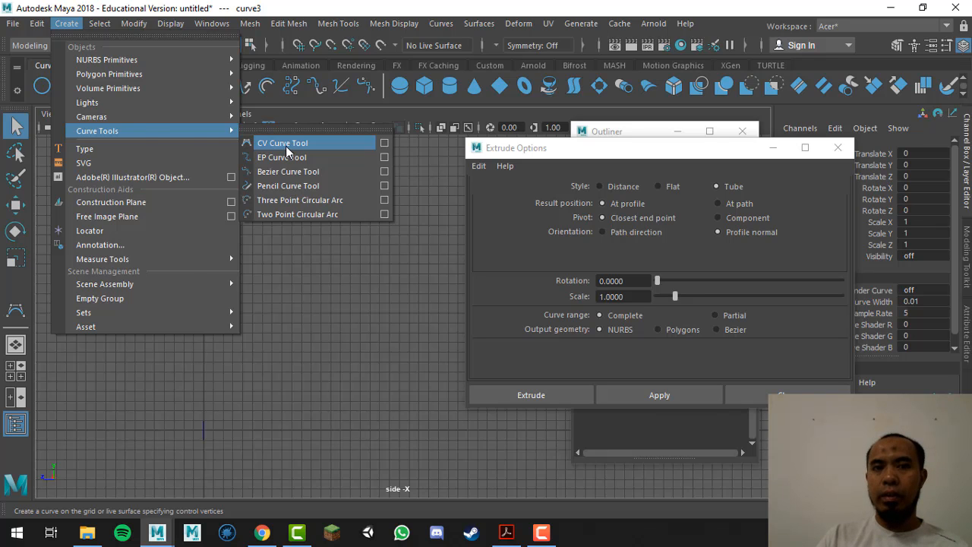
click(287, 147)
scroll(250, 239, up, 3)
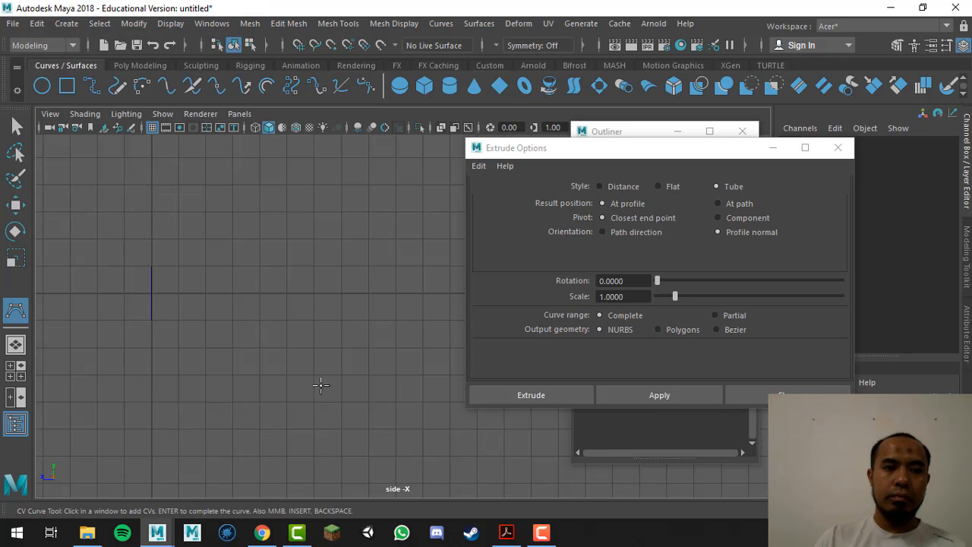
click(154, 294)
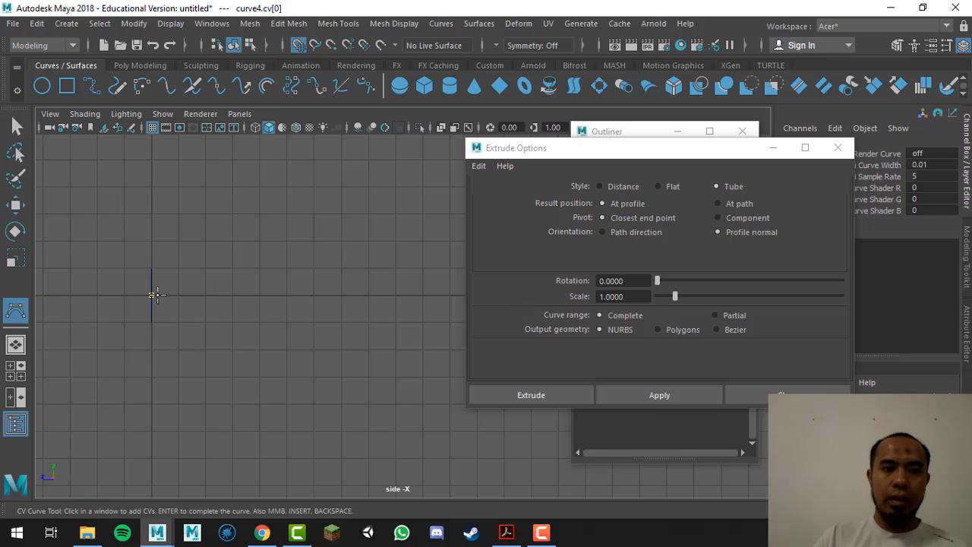
alt+right_drag(327, 339, 60, 306)
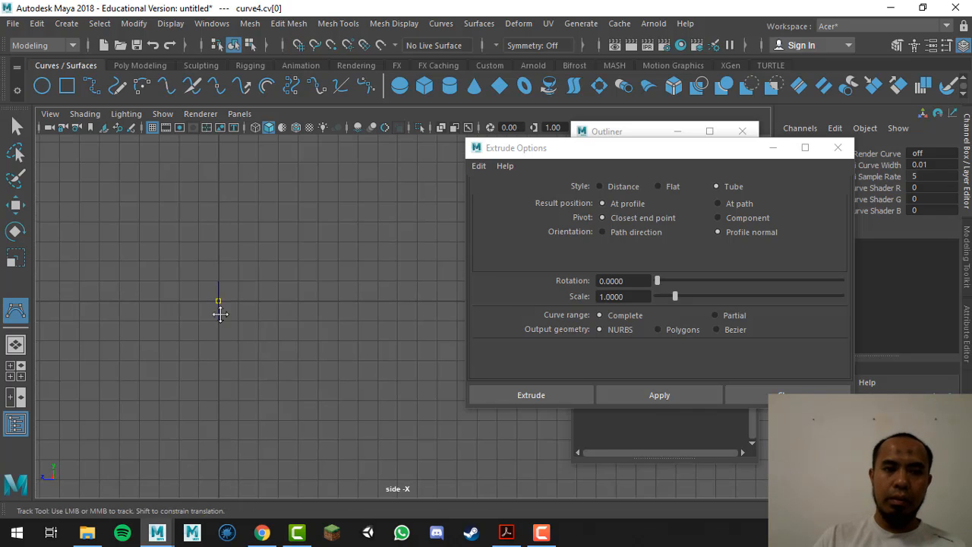
alt+middle_drag(219, 311, 131, 322)
drag(262, 315, 263, 321)
click(303, 279)
alt+middle_drag(299, 301, 230, 318)
alt+right_drag(402, 311, 330, 304)
click(324, 253)
click(356, 187)
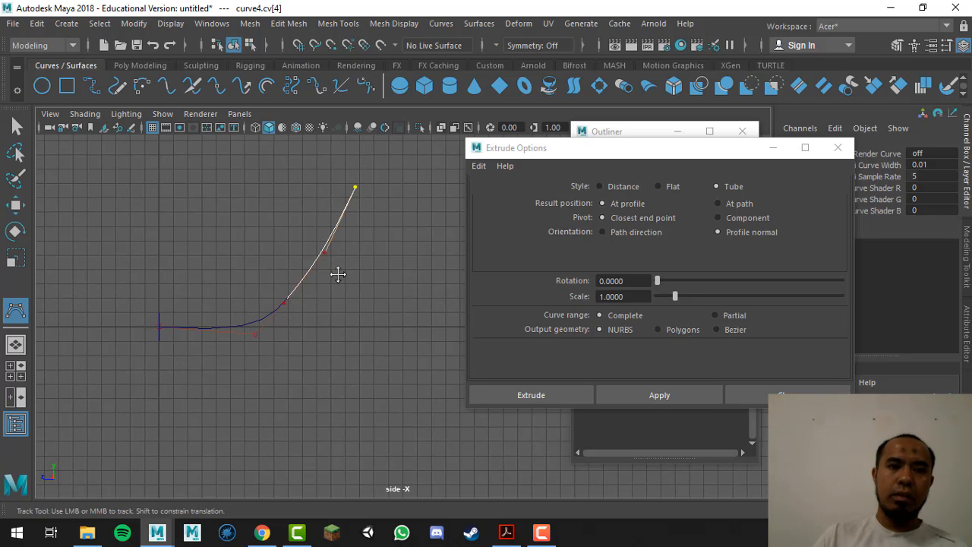
alt+middle_drag(336, 274, 345, 301)
click(338, 205)
drag(326, 191, 324, 192)
drag(270, 213, 249, 261)
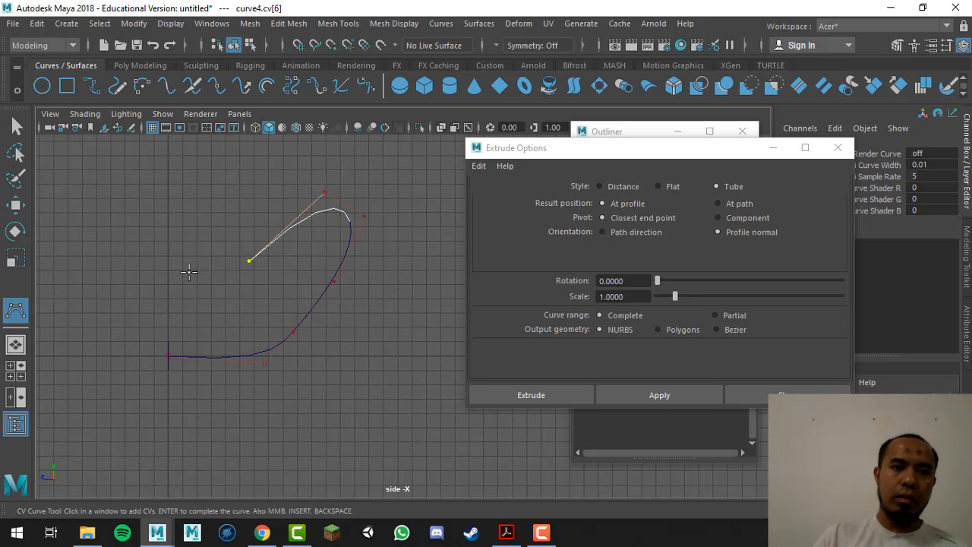
Continue the CV curve around a tight reverse bend and over a wide arch, to about Y 17, Z -18
drag(143, 239, 141, 213)
click(152, 201)
alt+middle_drag(213, 215, 211, 287)
drag(189, 202, 215, 197)
alt+right_drag(113, 244, 45, 249)
alt+middle_drag(300, 248, 138, 231)
click(219, 221)
click(253, 231)
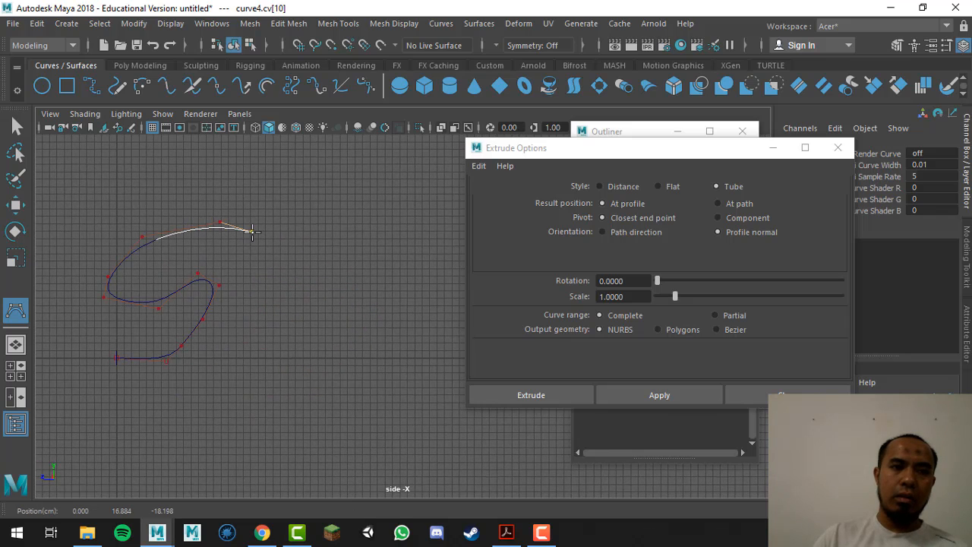
Continue the CV curve down into a U-shaped hook ending at about Y 13, Z -32, and complete it
click(298, 270)
drag(306, 324, 311, 333)
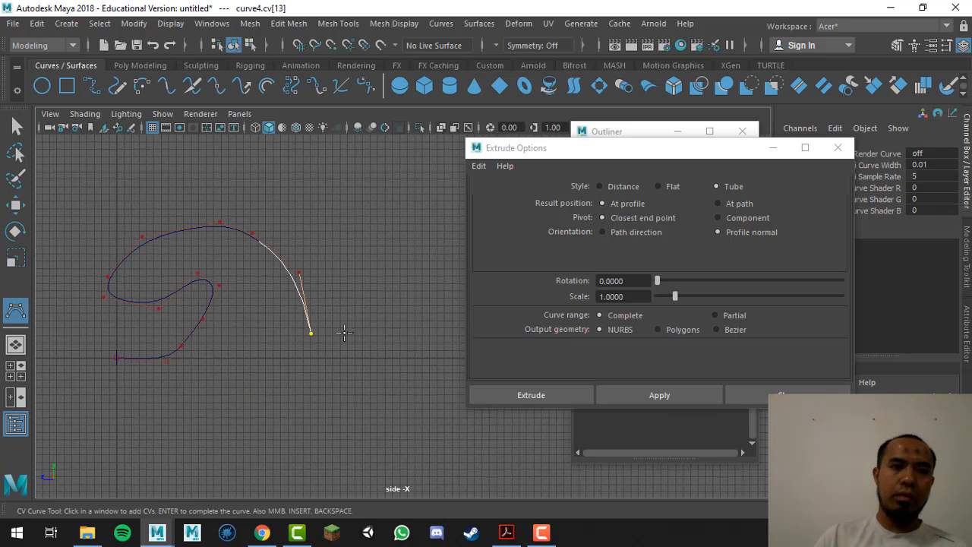
click(351, 327)
click(370, 282)
click(355, 261)
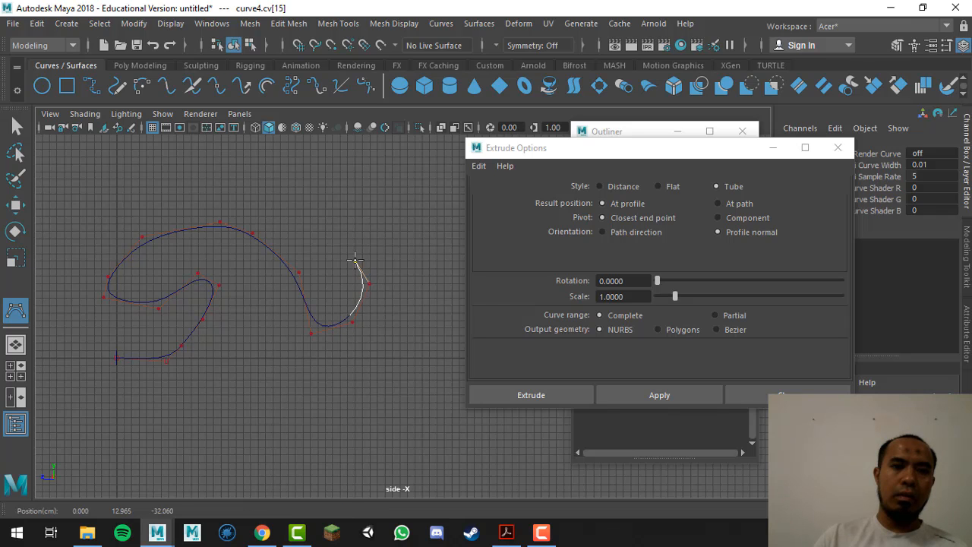
key(Return)
alt+middle_drag(277, 297, 342, 226)
alt+right_drag(286, 198, 279, 270)
alt+middle_drag(280, 272, 282, 287)
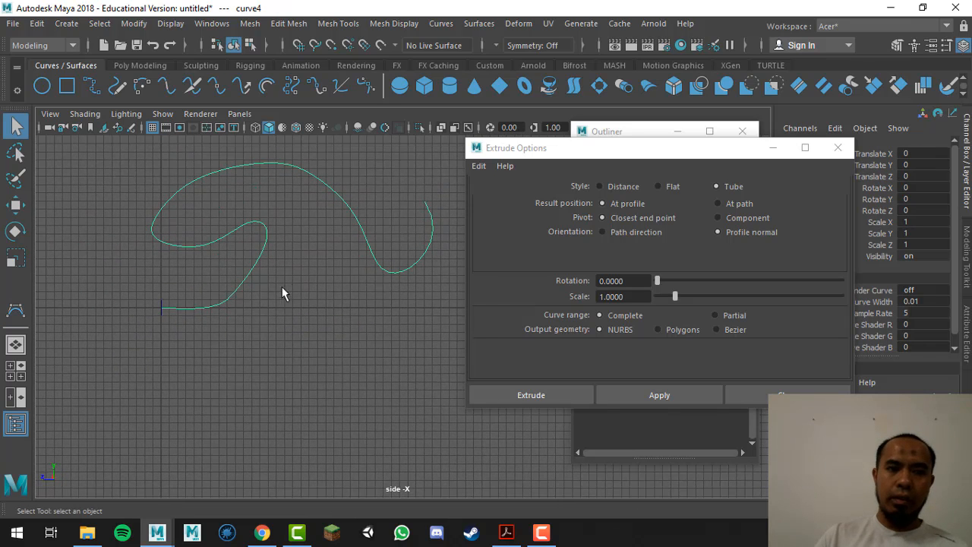
Extrude the circle along the new winding curve as a NURBS tube, with orientation kept at Profile normal
click(168, 306)
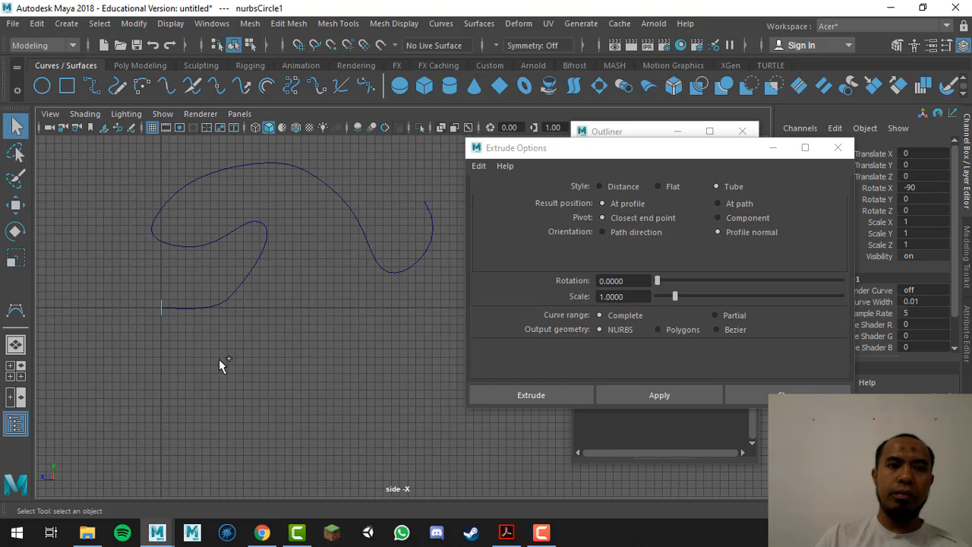
shift+click(240, 284)
alt+middle_drag(321, 283, 308, 326)
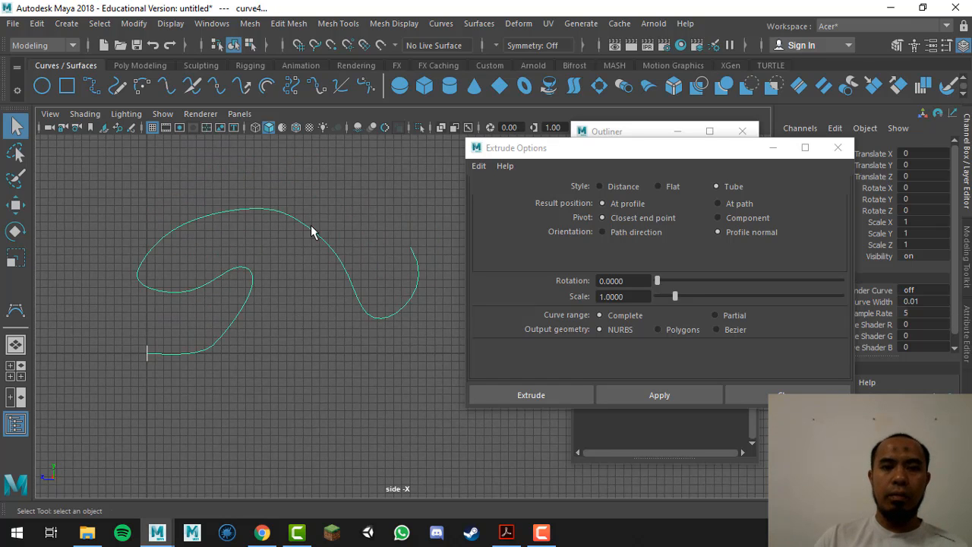
alt+right_drag(311, 230, 301, 366)
alt+middle_drag(289, 347, 300, 359)
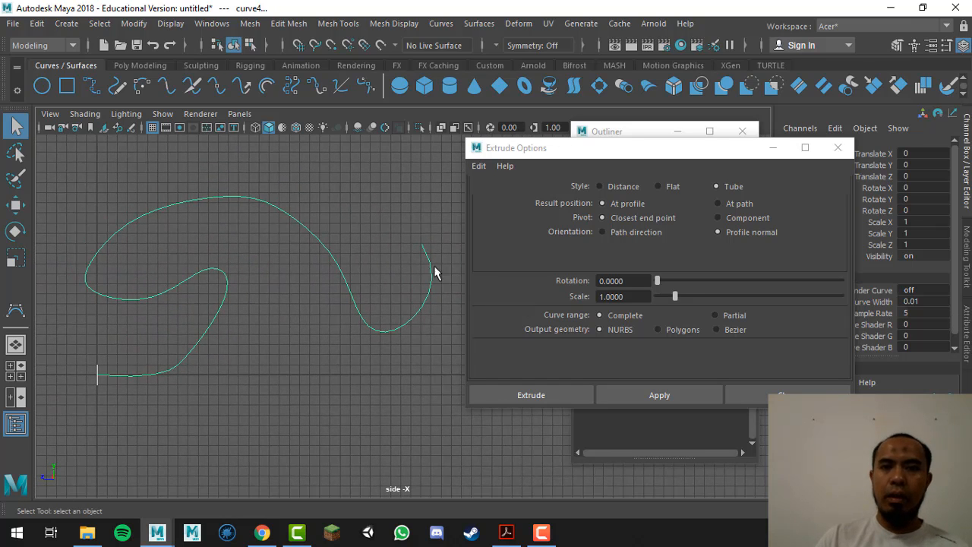
click(667, 395)
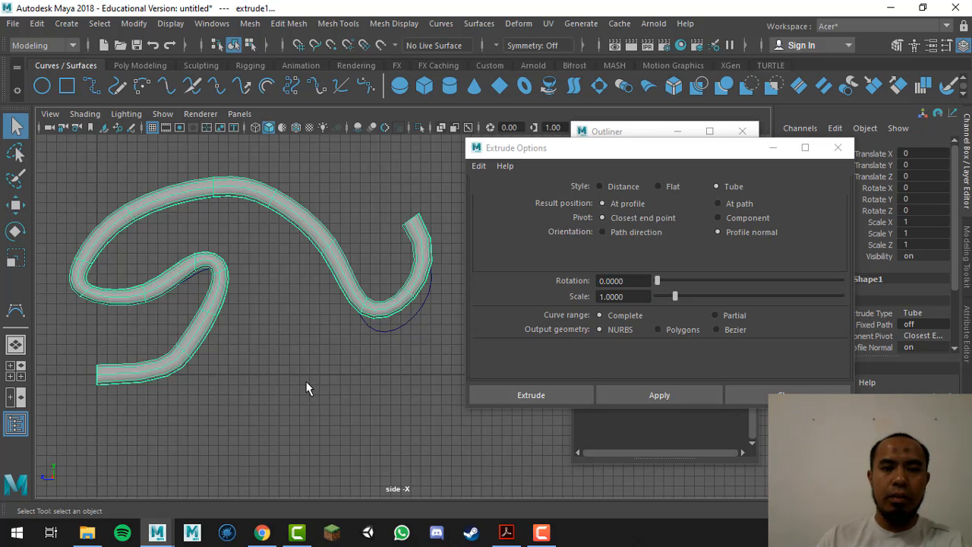
Examine in wireframe how closely the extruded tube follows its path curve, from the circle to the hooked end
key(4)
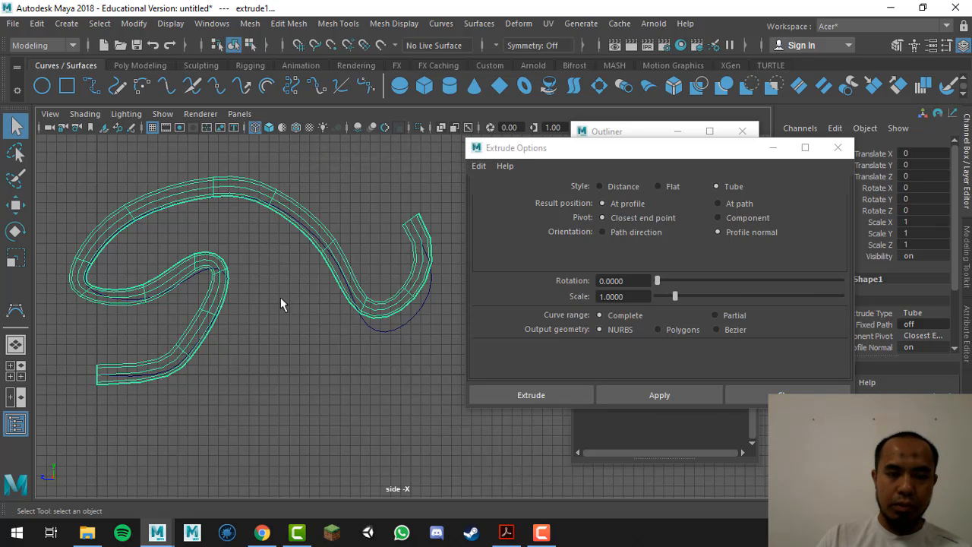
alt+middle_drag(224, 327, 280, 290)
ctrl+alt+drag(137, 217, 327, 403)
alt+middle_drag(316, 284, 192, 300)
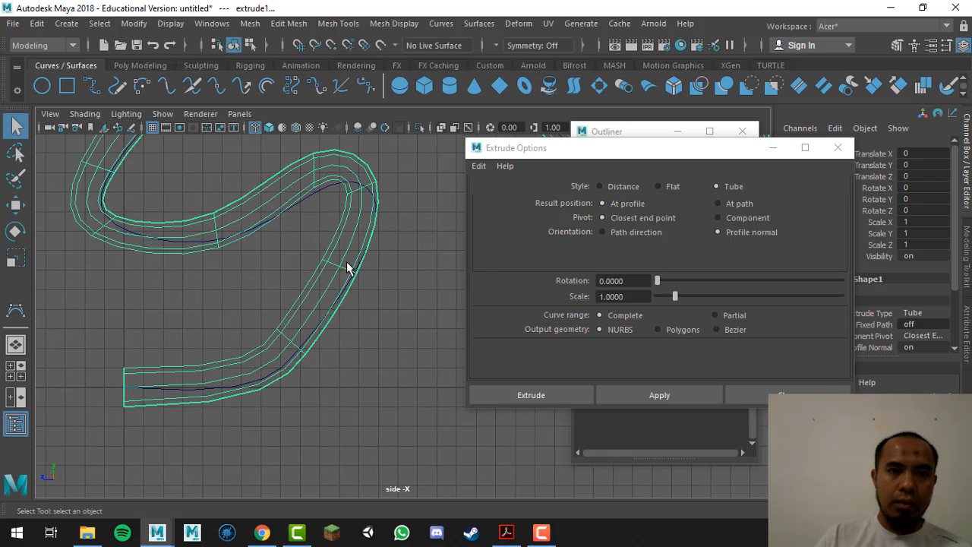
alt+middle_drag(326, 301, 199, 302)
alt+middle_drag(275, 322, 118, 212)
alt+middle_drag(339, 281, 252, 389)
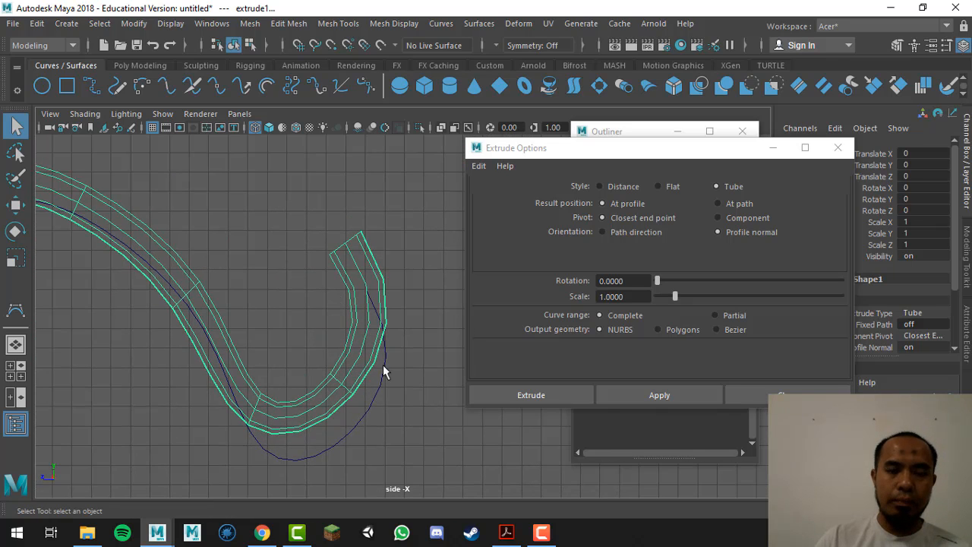
Delete the tube extruded with the Profile normal orientation, keeping the circle and the path curve
scroll(230, 365, down, 3)
alt+middle_drag(335, 276, 220, 341)
key(Delete)
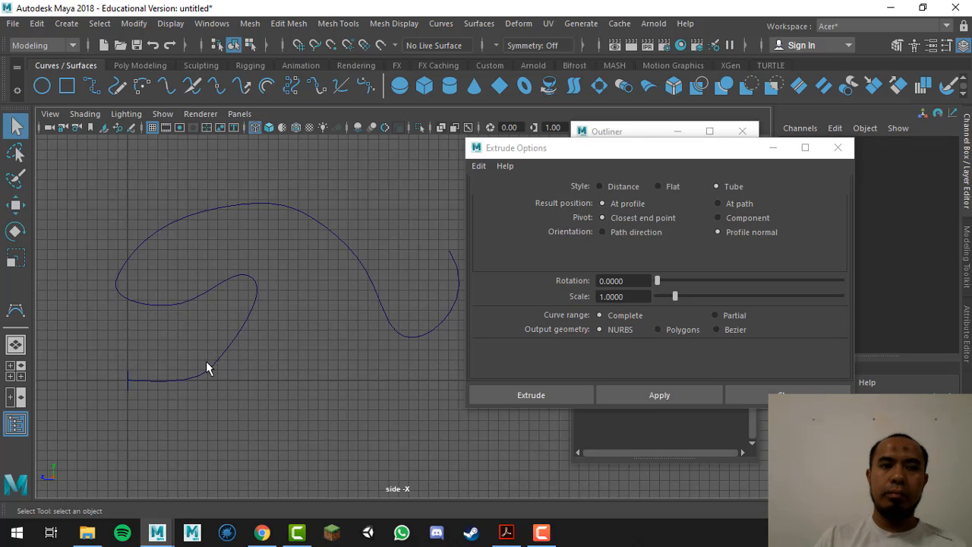
Display the path curve's control vertices, examine its start against the circle, and return the curve to object mode
ctrl+alt+drag(117, 352, 210, 420)
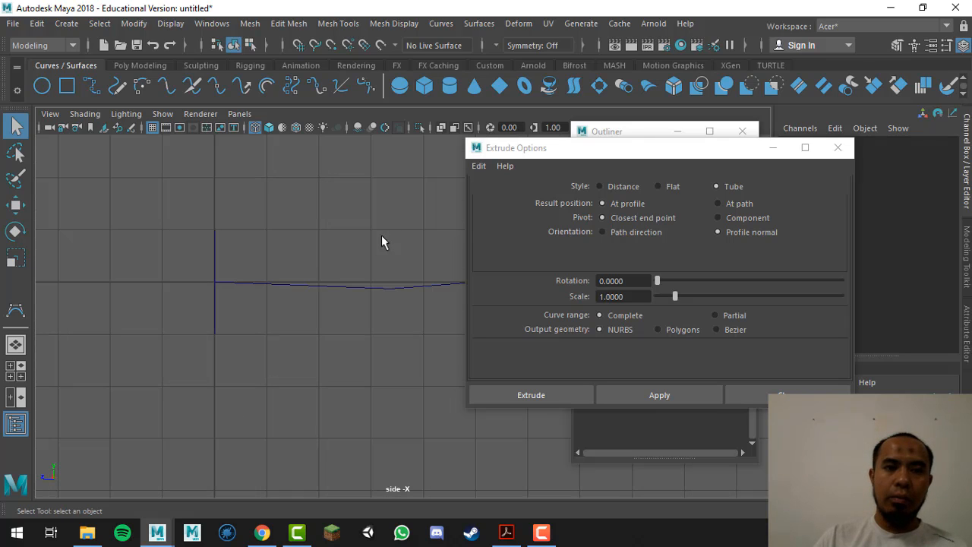
drag(381, 234, 351, 365)
alt+middle_drag(351, 371, 262, 357)
right_drag(325, 263, 265, 245)
alt+middle_drag(258, 382, 152, 383)
scroll(240, 369, down, 5)
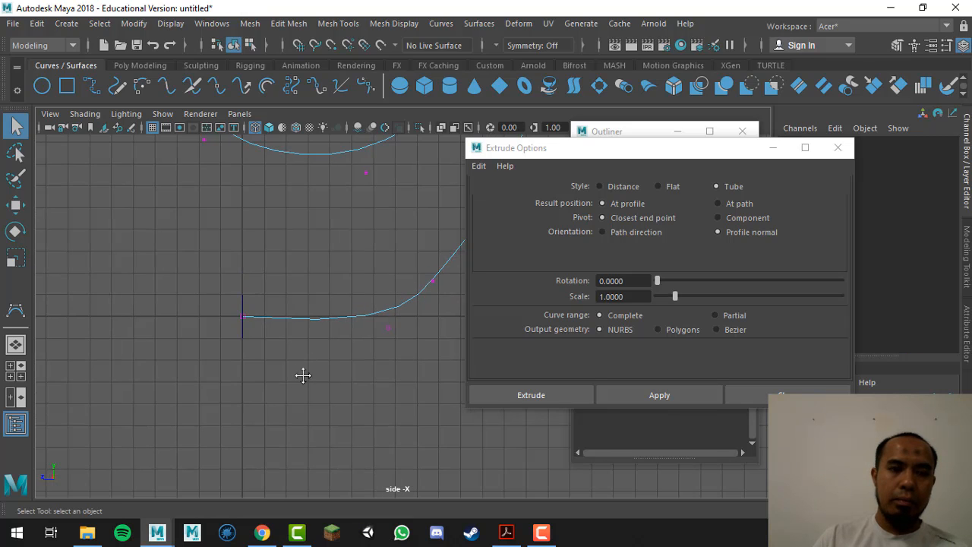
alt+middle_drag(301, 375, 281, 372)
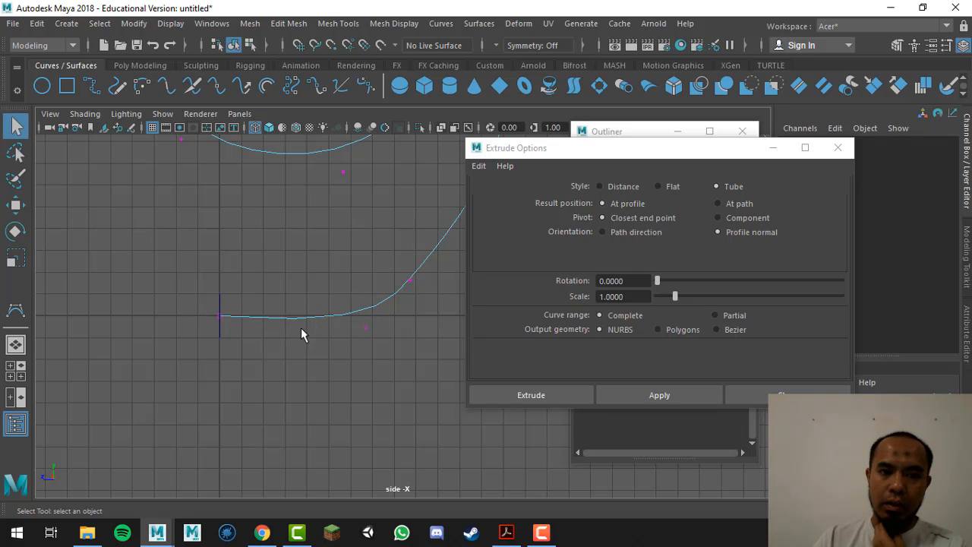
scroll(365, 369, down, 2)
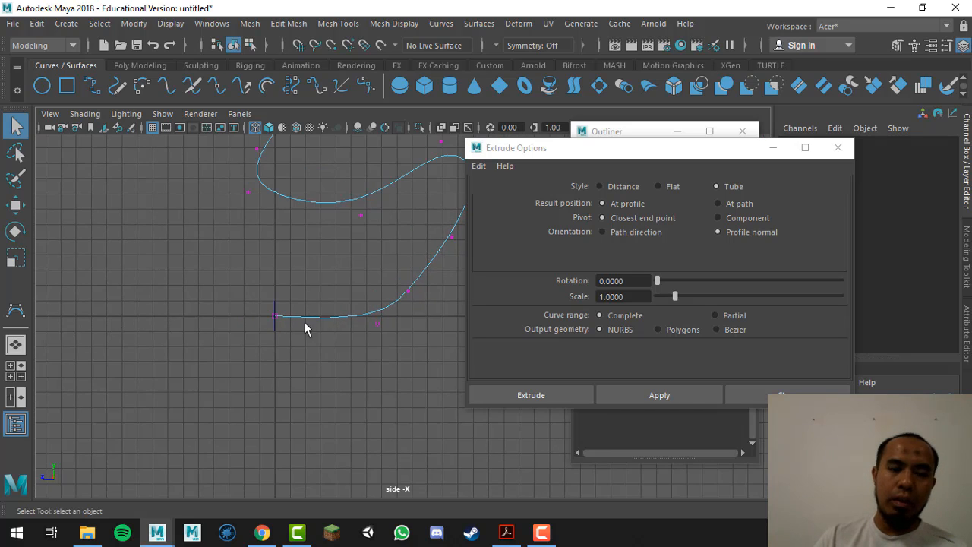
alt+middle_drag(265, 329, 122, 373)
right_drag(251, 165, 318, 147)
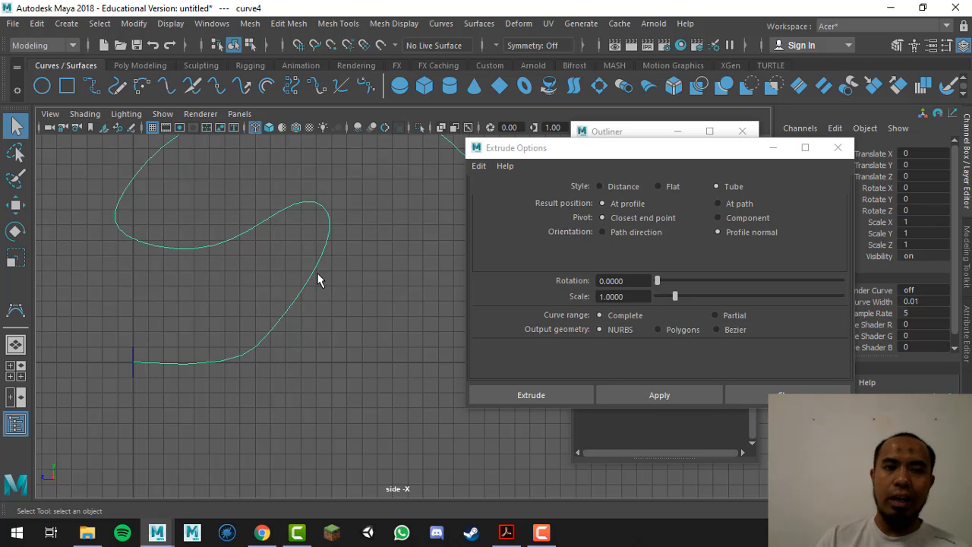
Select the circle and add the path curve, then extrude them with Orientation set to Path direction
alt+right_drag(337, 349, 247, 334)
click(75, 352)
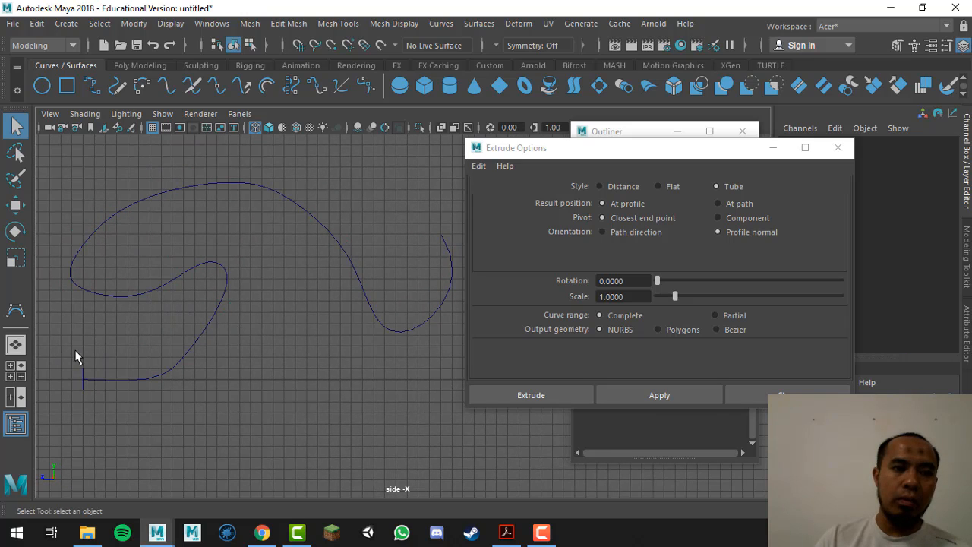
drag(90, 369, 91, 376)
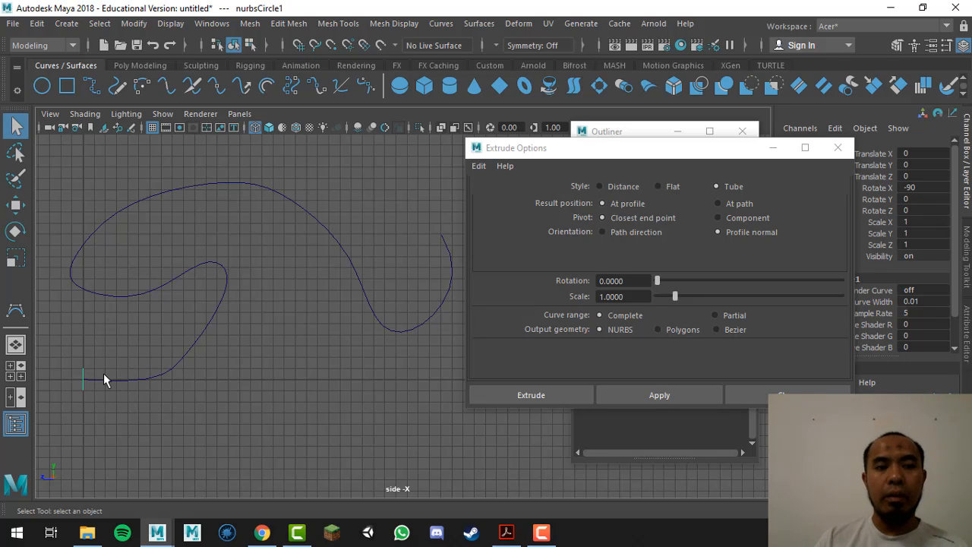
click(208, 329)
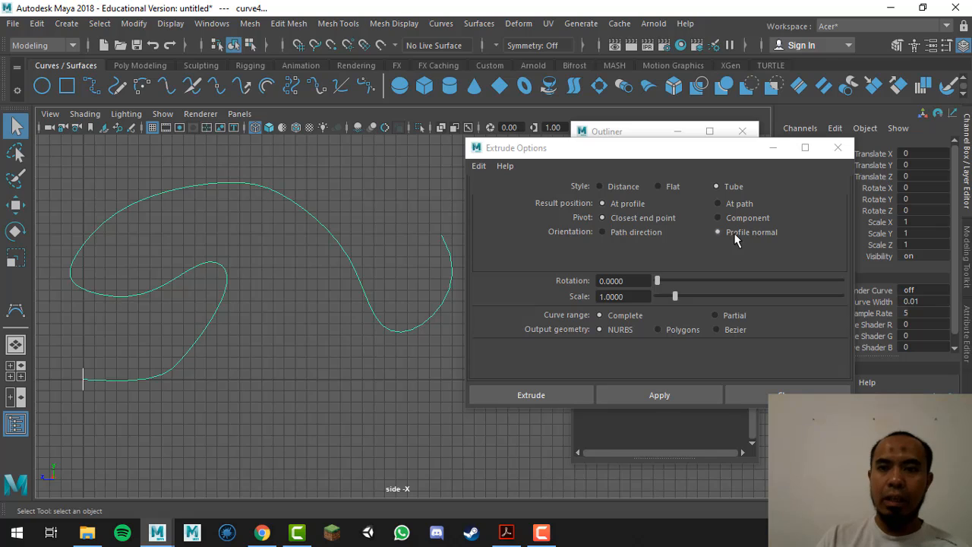
click(610, 232)
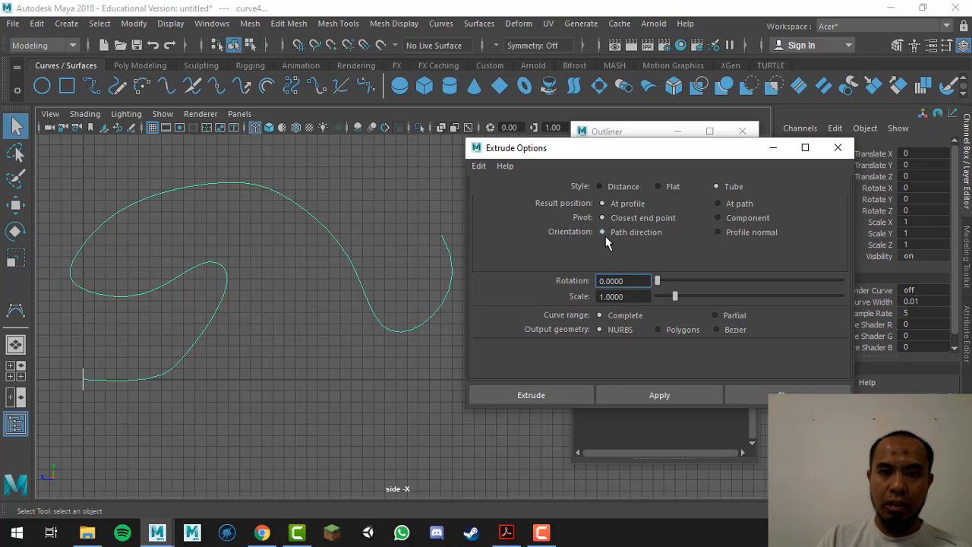
click(666, 396)
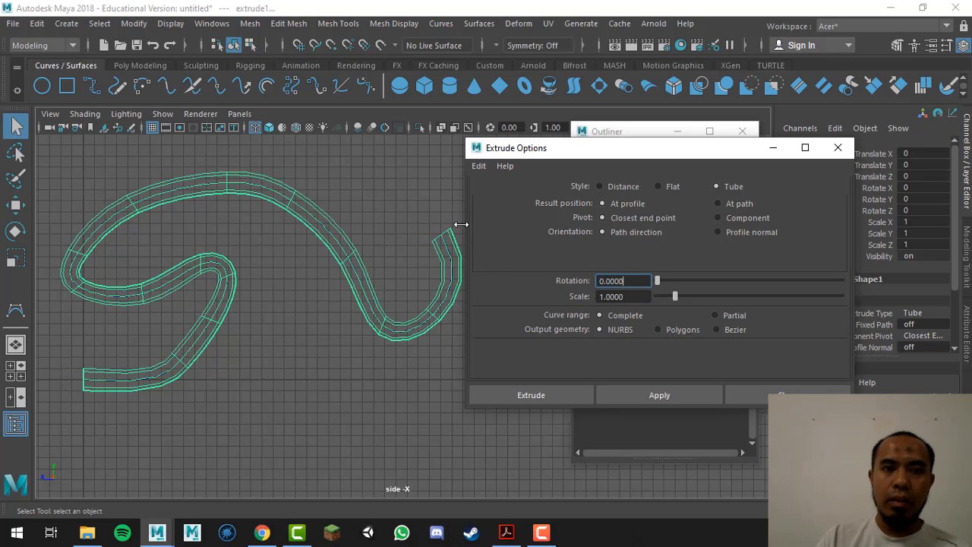
Examine whether the Path direction tube stays centred on the path curve, from its start to the hooked end
ctrl+alt+drag(60, 322, 224, 440)
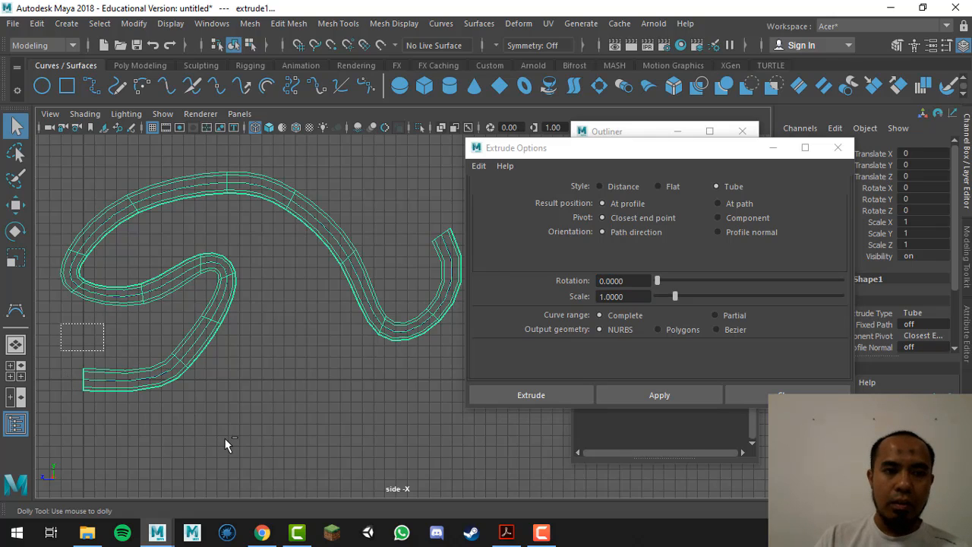
alt+middle_drag(310, 381, 212, 383)
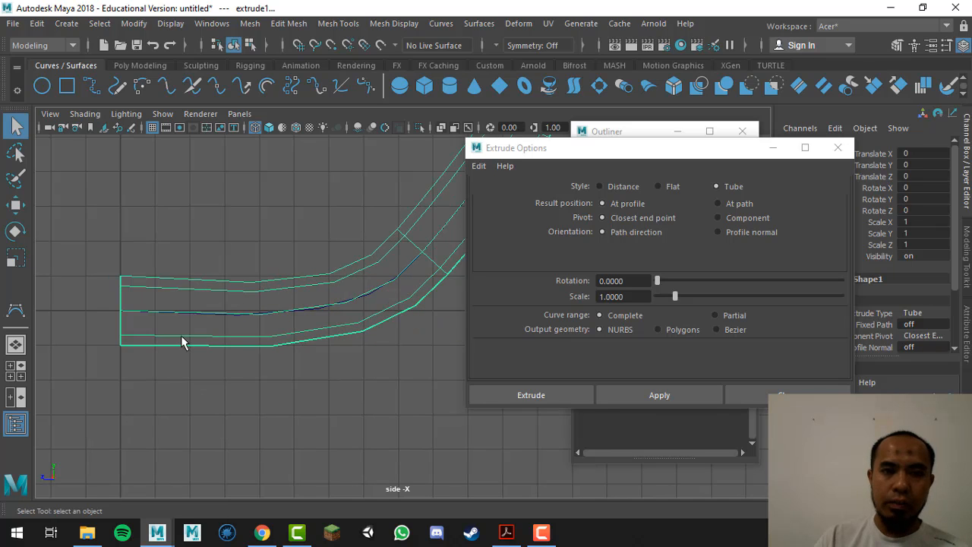
scroll(224, 357, down, 3)
scroll(227, 356, down, 2)
alt+middle_drag(314, 357, 49, 348)
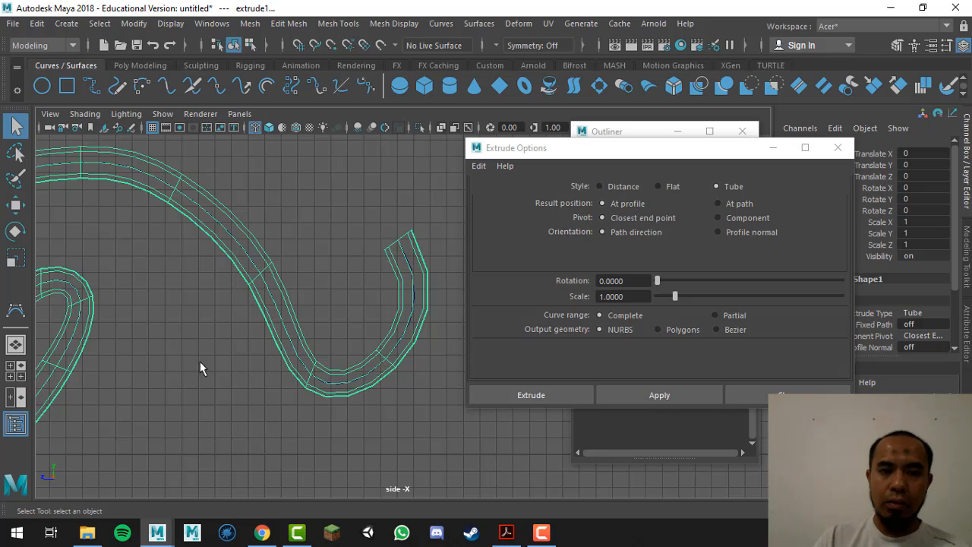
alt+middle_drag(295, 346, 325, 322)
alt+right_drag(291, 342, 32, 336)
alt+right_drag(330, 354, 202, 342)
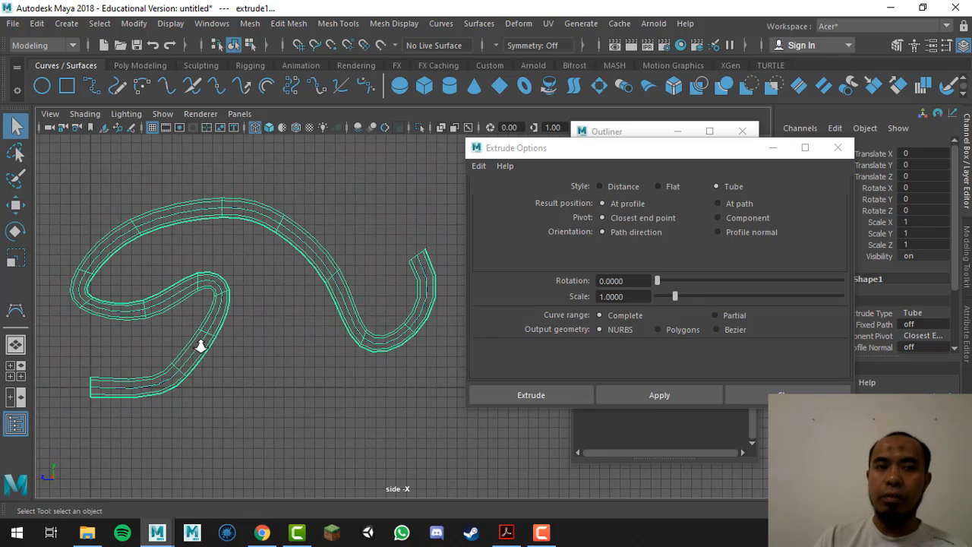
Undo the Path direction tube and extrude the circle along the path curve again with Scale set to about 2.37
alt+middle_drag(200, 345, 210, 342)
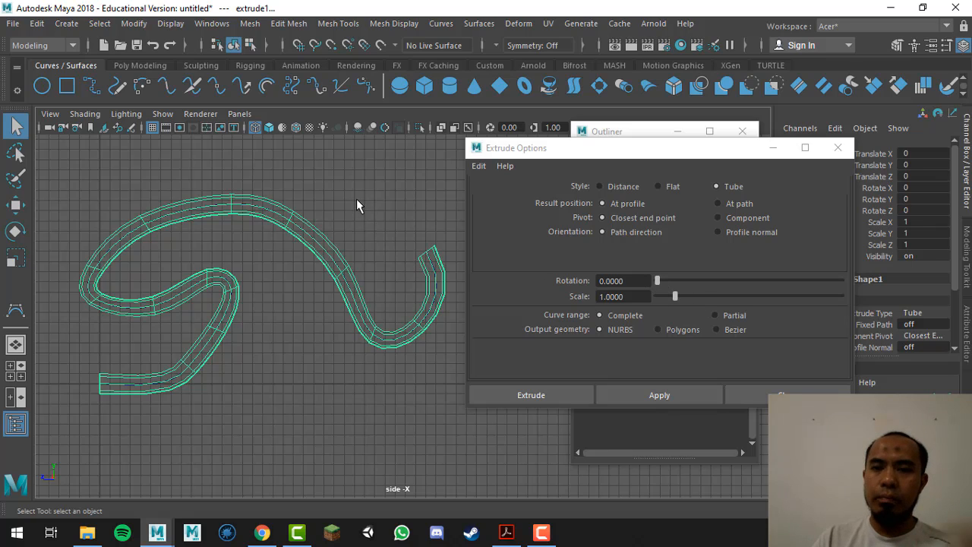
click(709, 154)
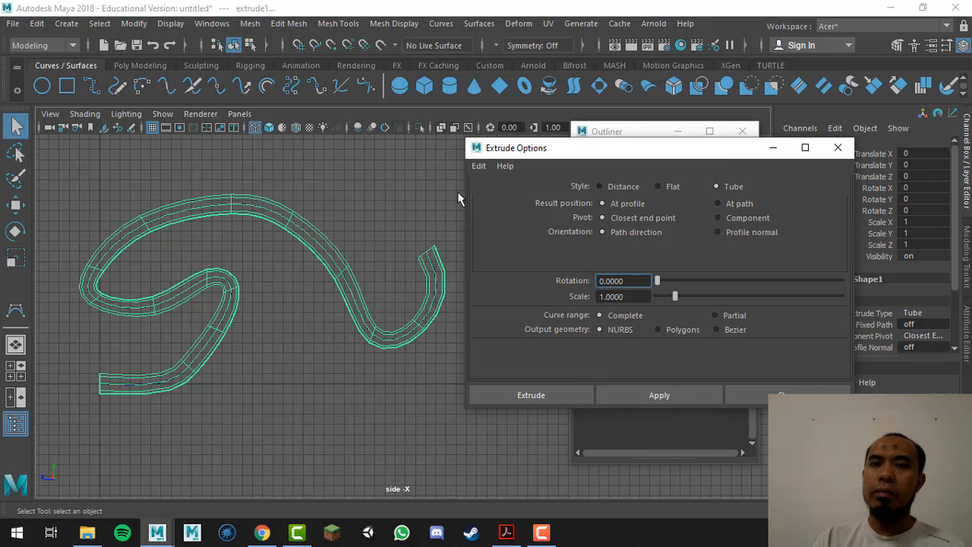
key(ctrl+z)
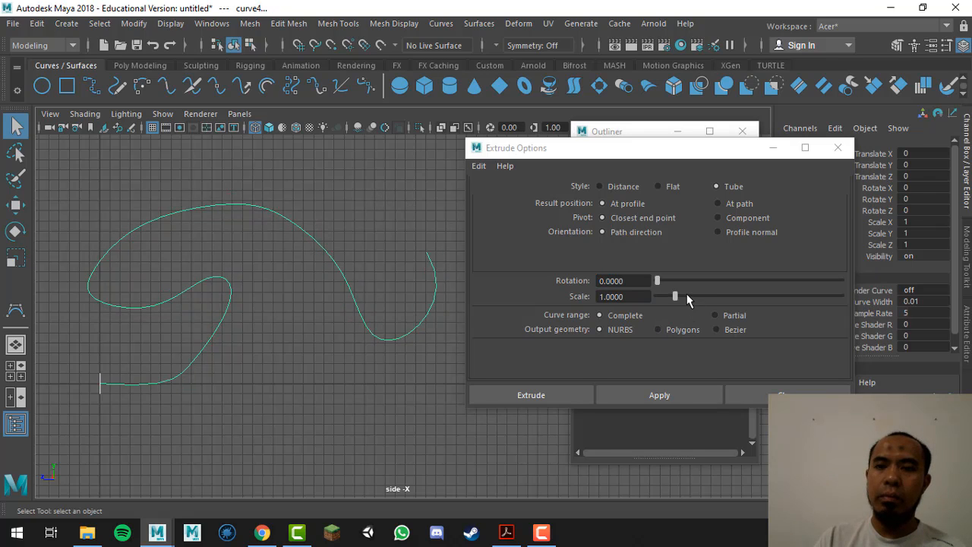
drag(688, 300, 703, 298)
click(662, 395)
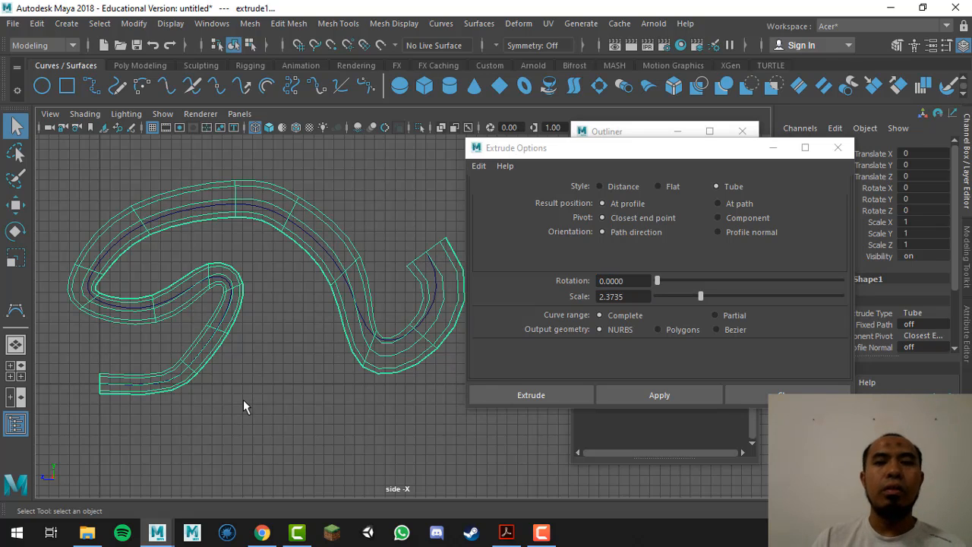
Undo the scaled tube and extrude again with the Extrude settings reset to defaults, except Orientation set to Path direction
key(ctrl+z)
click(478, 166)
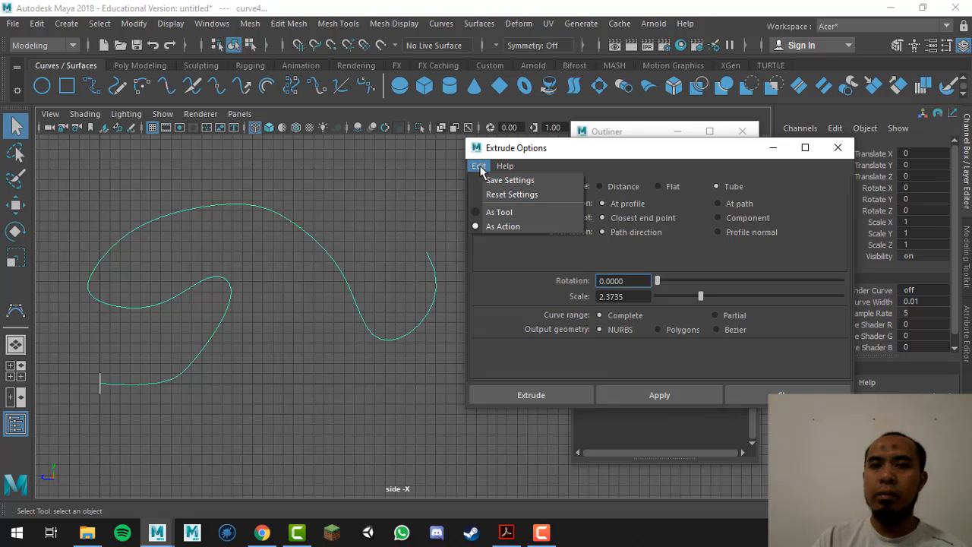
click(507, 196)
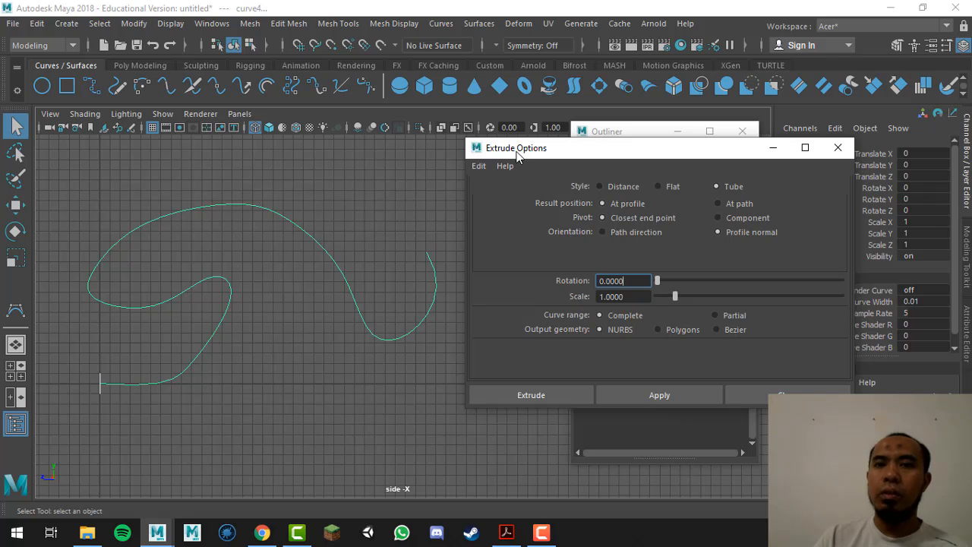
click(624, 233)
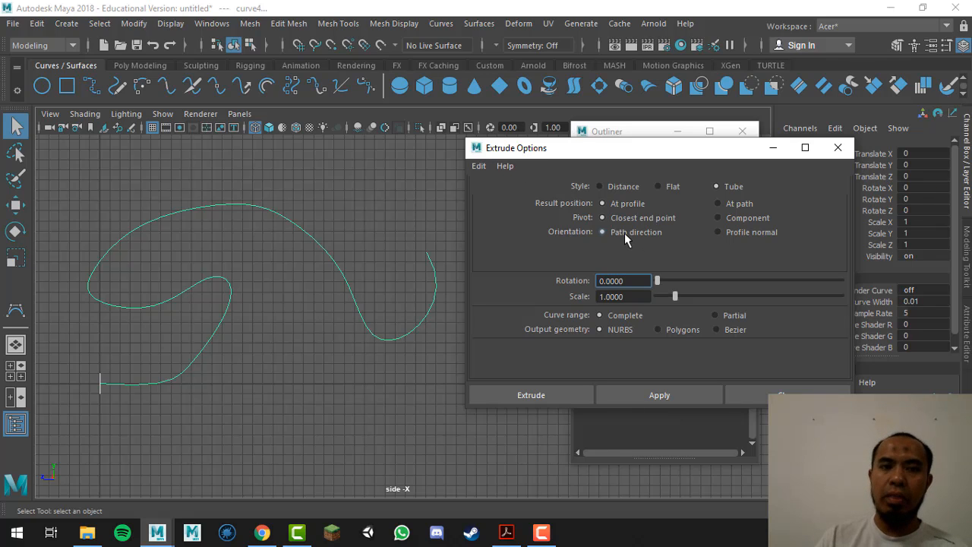
click(648, 393)
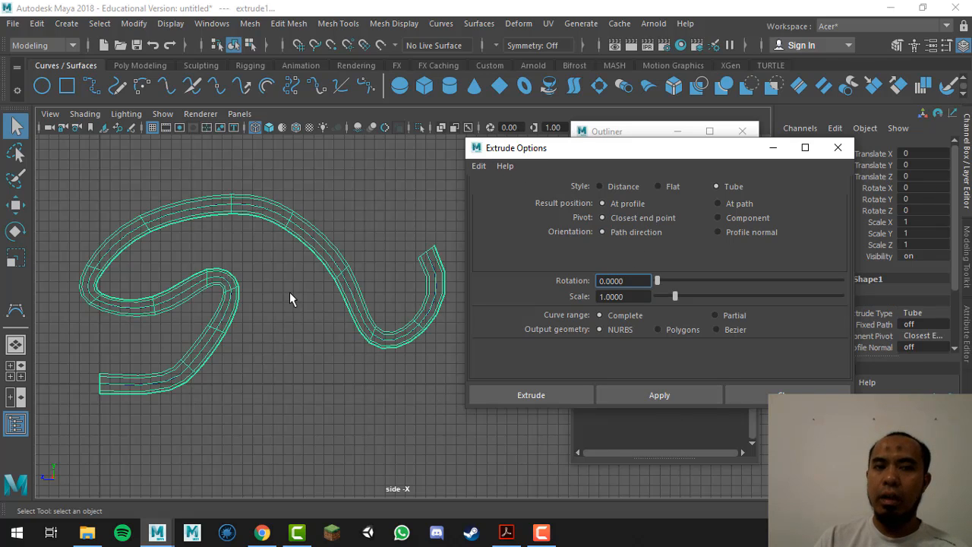